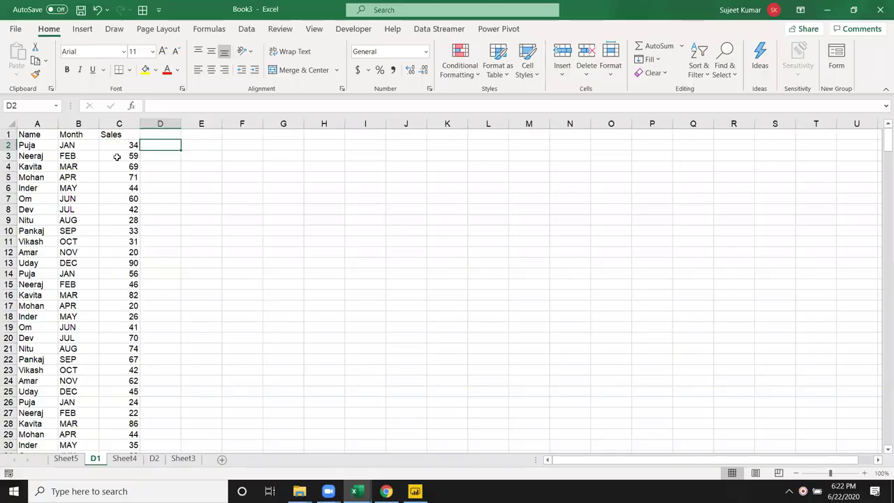
# Select the sales figures C2:C16 on Book3's D1 sheet
pyautogui.moveTo(126, 144); pyautogui.dragTo(126, 298)
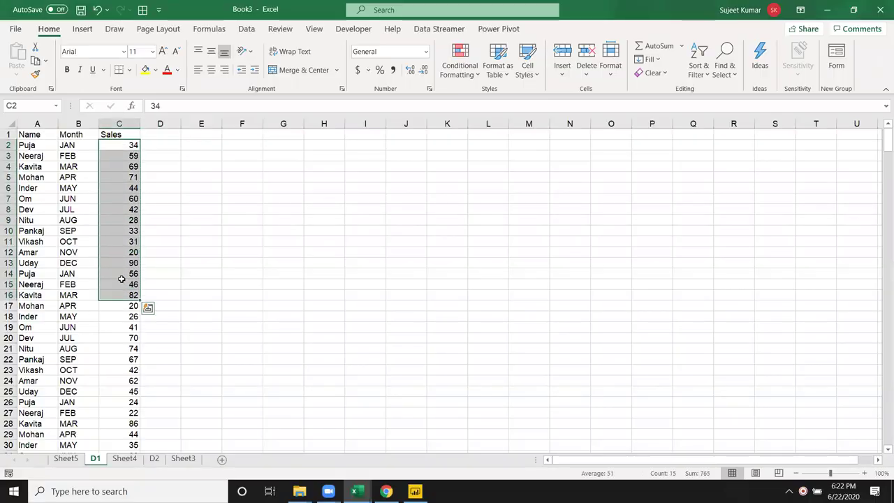
# Enter the 85-95 sales band in F3 with a 500 payout in G3
pyautogui.click(124, 158)
pyautogui.click(242, 155)
pyautogui.write('85-5')
pyautogui.press('BackSpace')
pyautogui.write('95')
pyautogui.press('Tab')
pyautogui.write('500')
# Enter =IF(AND(C2>=85,C2<=95),500,0) in D2, accepting Excel's suggested correction
pyautogui.click(155, 144)
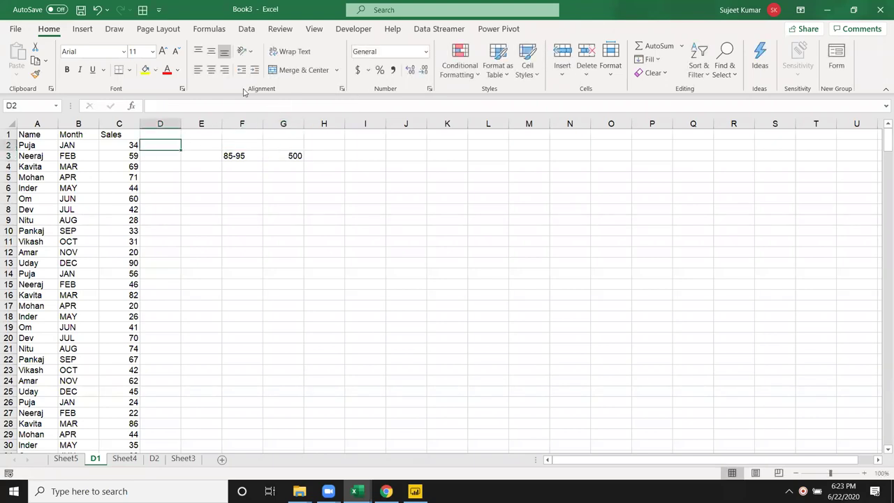
pyautogui.write('=IF')
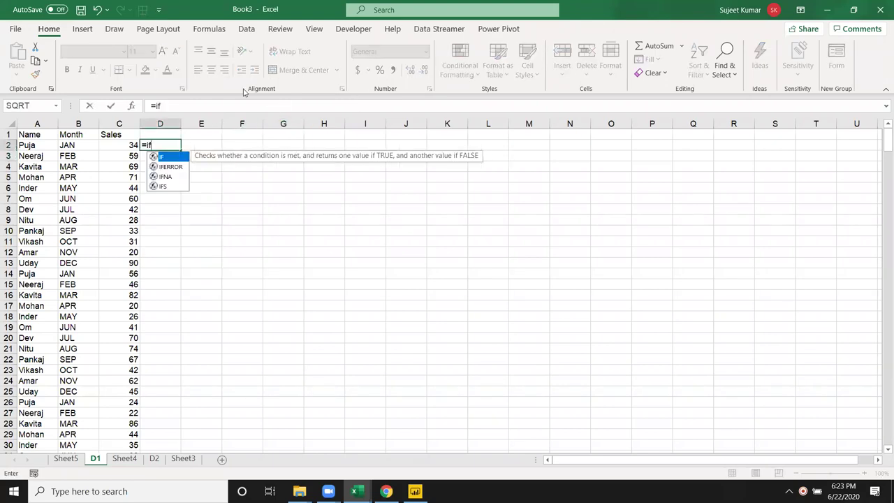
pyautogui.write('(')
pyautogui.press('Left')
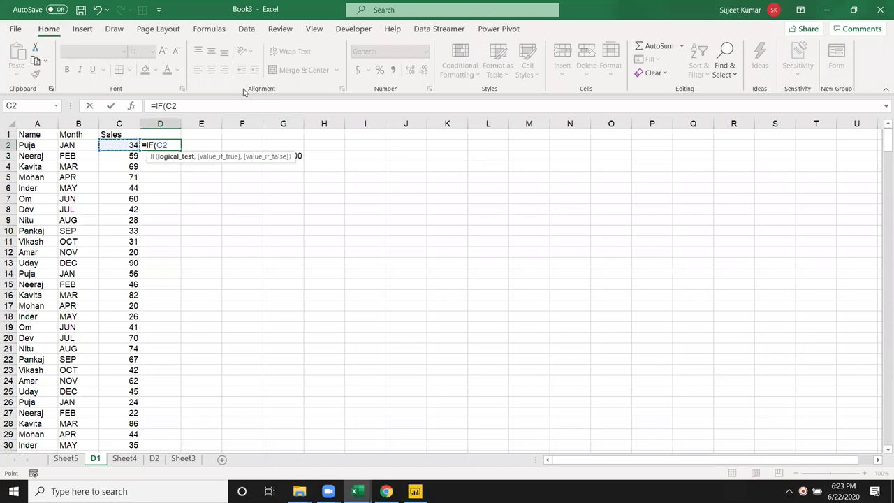
pyautogui.press('BackSpace')
pyautogui.press('BackSpace')
pyautogui.write('AND(')
pyautogui.press('Left')
pyautogui.write('> ')
pyautogui.write('85,')
pyautogui.press('Left')
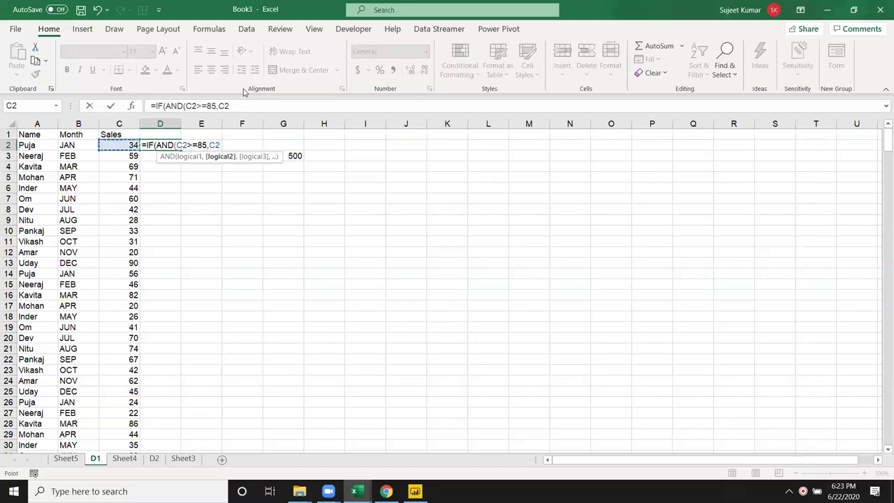
pyautogui.write('M')
pyautogui.press('BackSpace')
pyautogui.write('<=')
pyautogui.write('95')
pyautogui.write(',500')
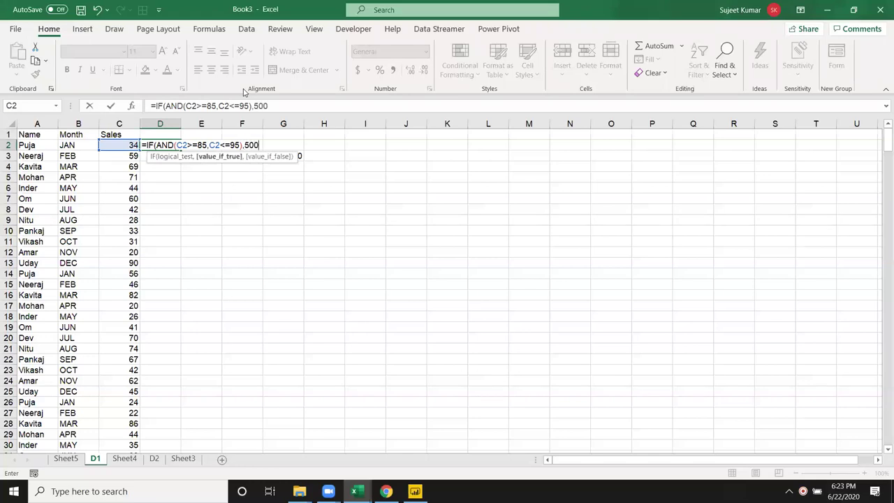
pyautogui.write(',0')
pyautogui.press('Return')
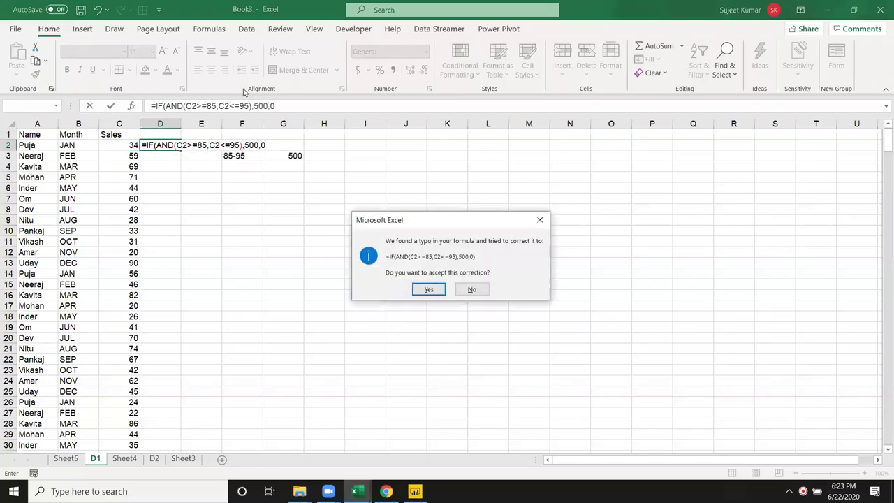
pyautogui.press('Return')
pyautogui.press('Up')
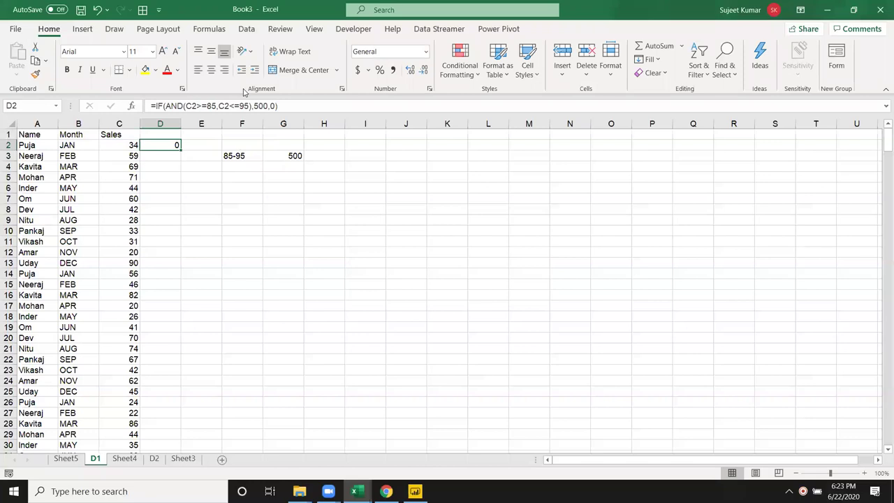
# Start the incentive table at G6 with 0-40 → 500 and 41-80 → 1000
pyautogui.click(282, 187)
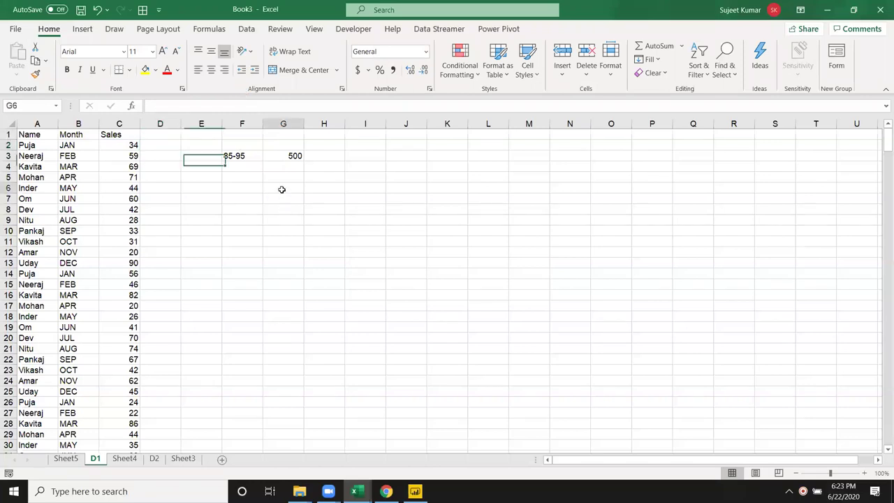
pyautogui.write('0')
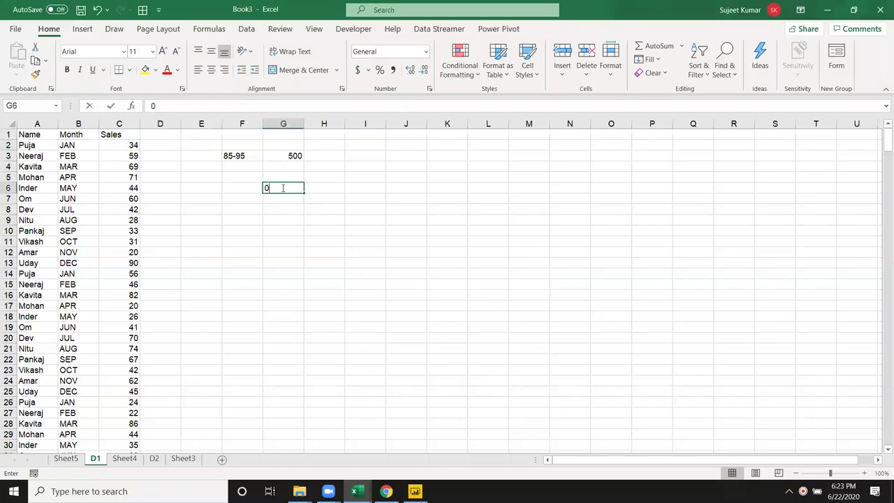
pyautogui.write('-40')
pyautogui.press('Tab')
pyautogui.write('500')
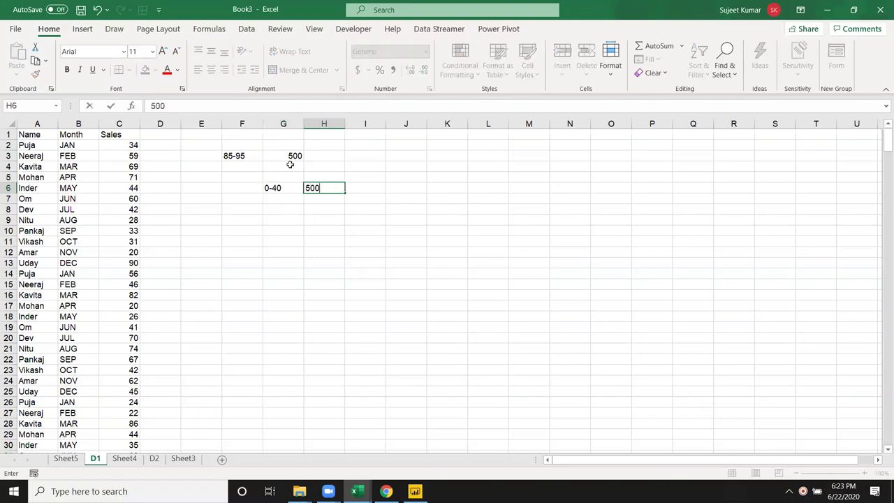
pyautogui.press('Return')
pyautogui.write('41-80')
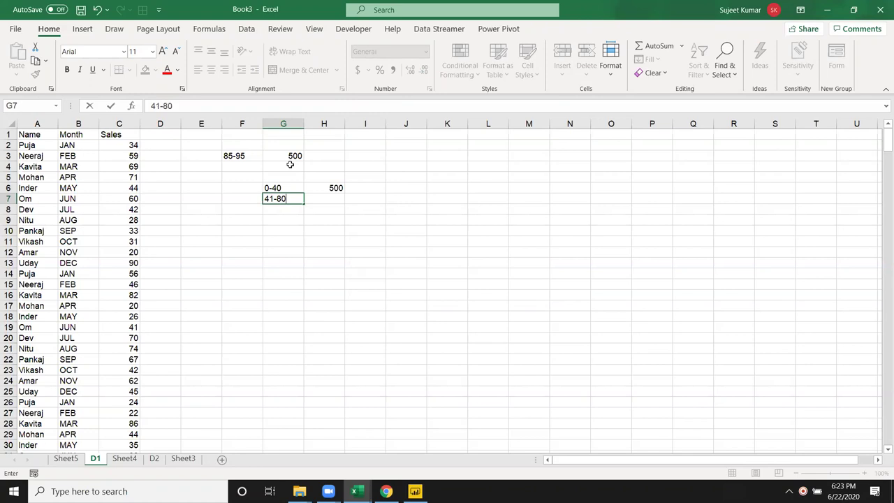
pyautogui.press('Tab')
pyautogui.write('1000')
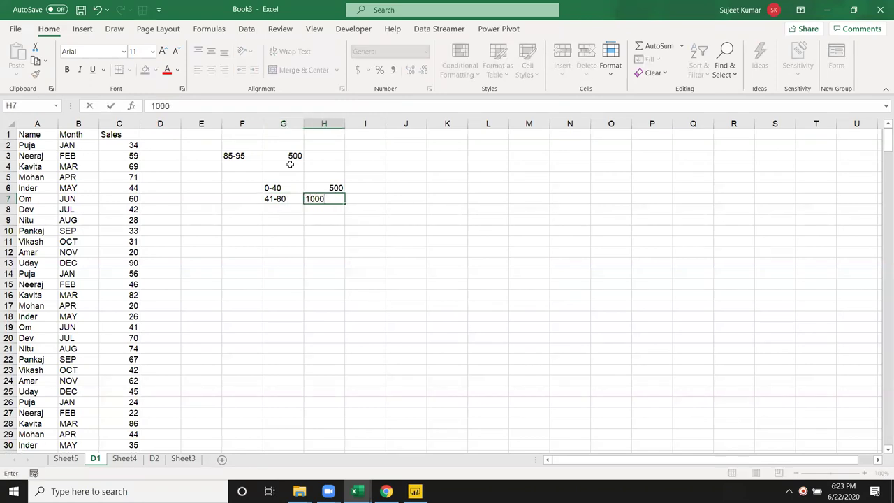
pyautogui.press('Down')
pyautogui.press('Left')
# Add the 81-100 band paying 2000 in row 8
pyautogui.write('81-1')
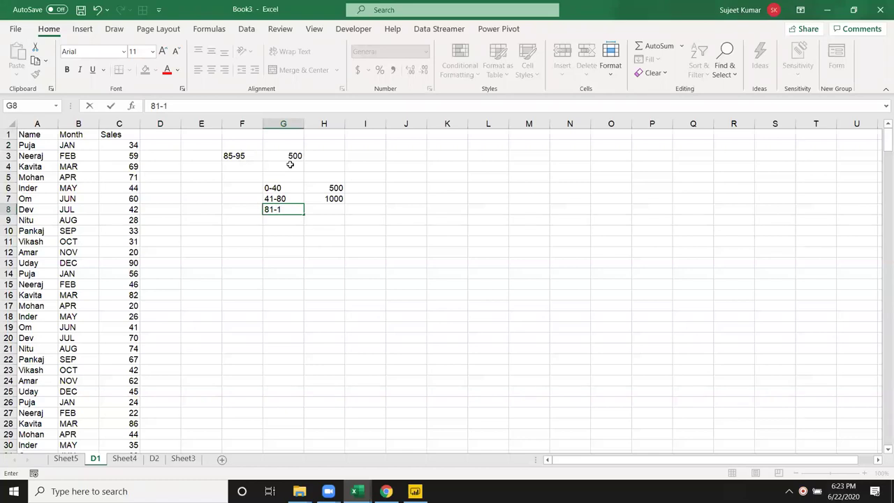
pyautogui.press('BackSpace')
pyautogui.write('2')
pyautogui.press('BackSpace')
pyautogui.write('11')
pyautogui.press('BackSpace')
pyautogui.write('00')
pyautogui.press('Return')
pyautogui.press('Up')
pyautogui.press('Right')
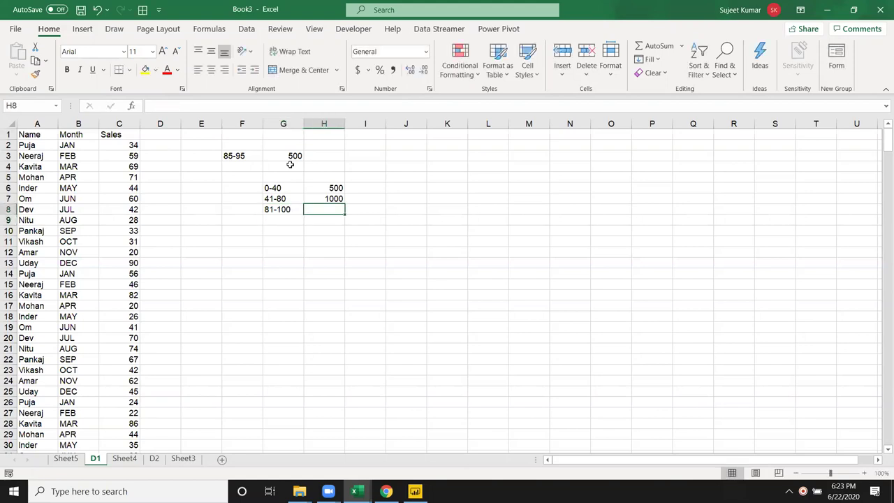
pyautogui.write('2000')
pyautogui.press('Return')
# Add the final >100 band paying 5000 in row 9
pyautogui.press('Left')
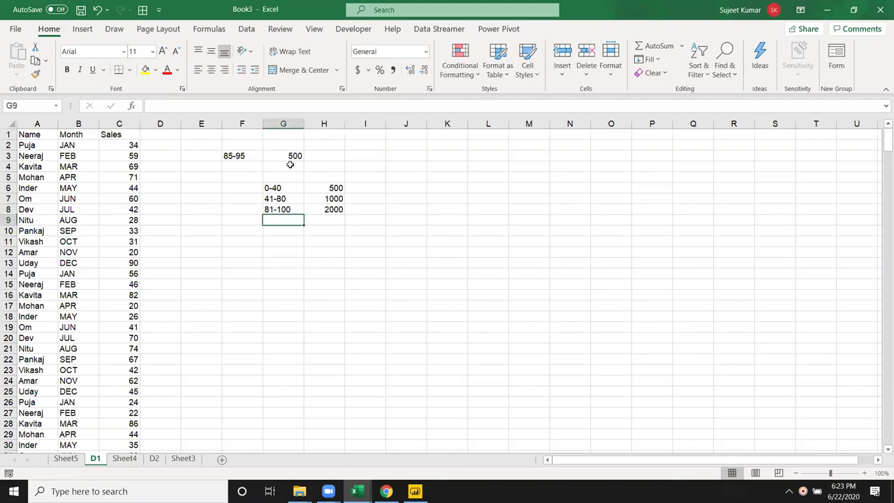
pyautogui.write('>100')
pyautogui.press('Tab')
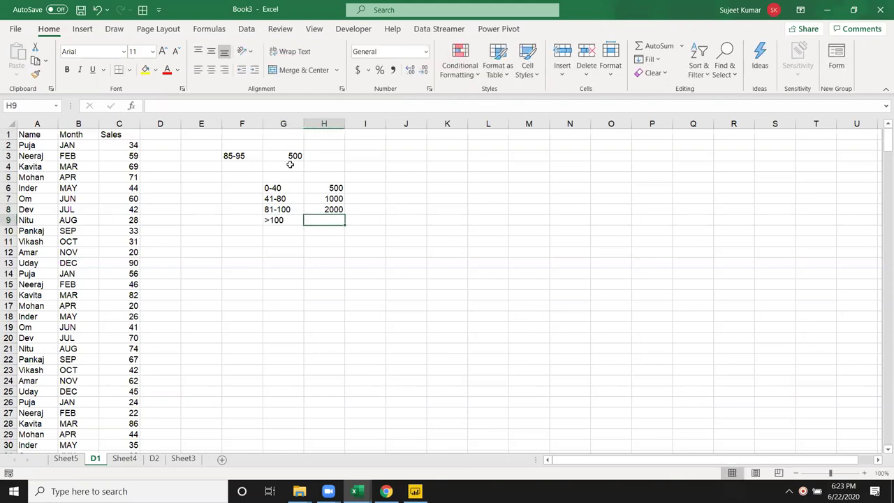
pyautogui.write('1')
pyautogui.press('BackSpace')
pyautogui.write('5000')
pyautogui.press('Return')
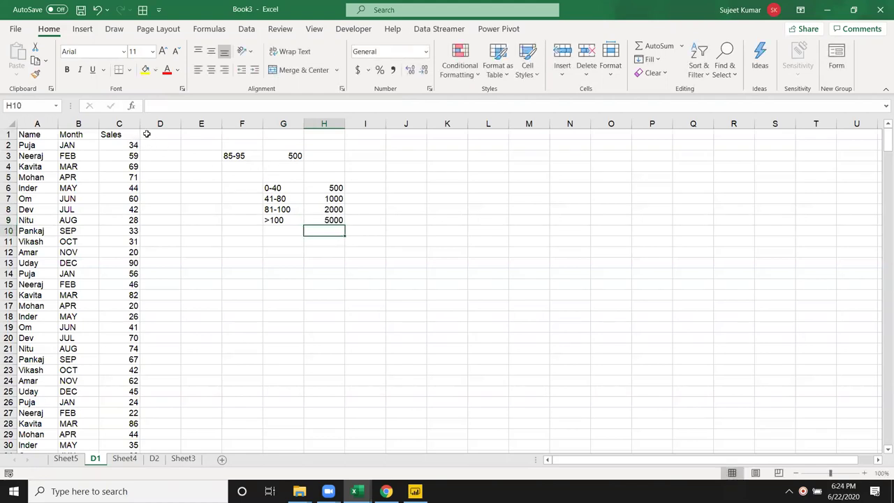
# Add the column header INC in D1
pyautogui.click(44, 133)
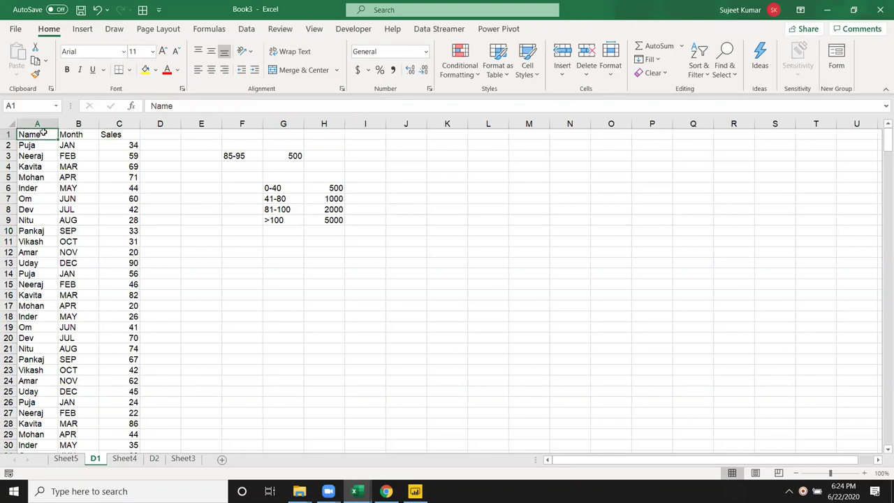
pyautogui.moveTo(44, 133); pyautogui.dragTo(147, 134)
pyautogui.click(149, 134)
pyautogui.click(120, 134)
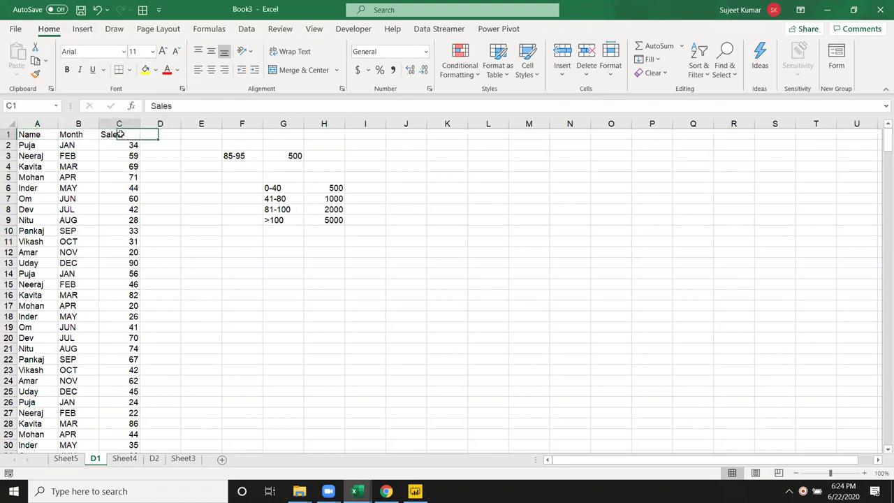
pyautogui.click(143, 132)
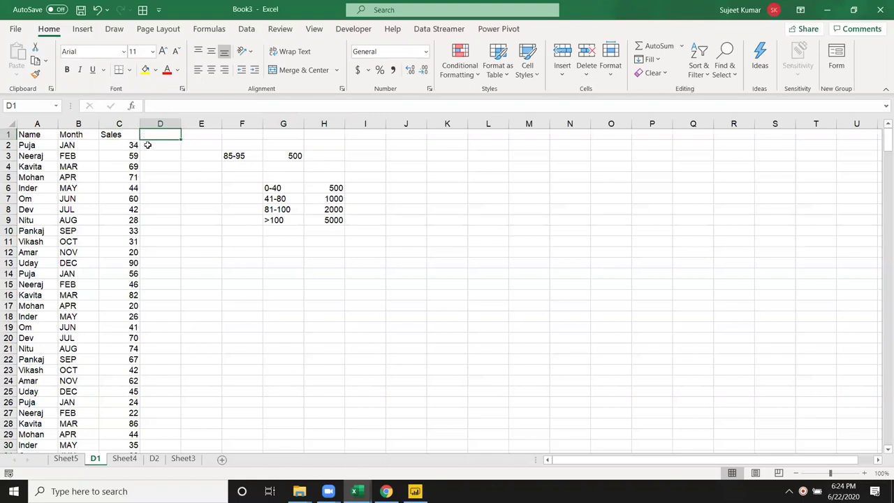
pyautogui.write('INC')
pyautogui.press('Return')
# Enter =IF(C2<=40,500,IF(C2<=80,1000,IF(C2<=100,2000,5000))) in D2 and accept the correction
pyautogui.write('=')
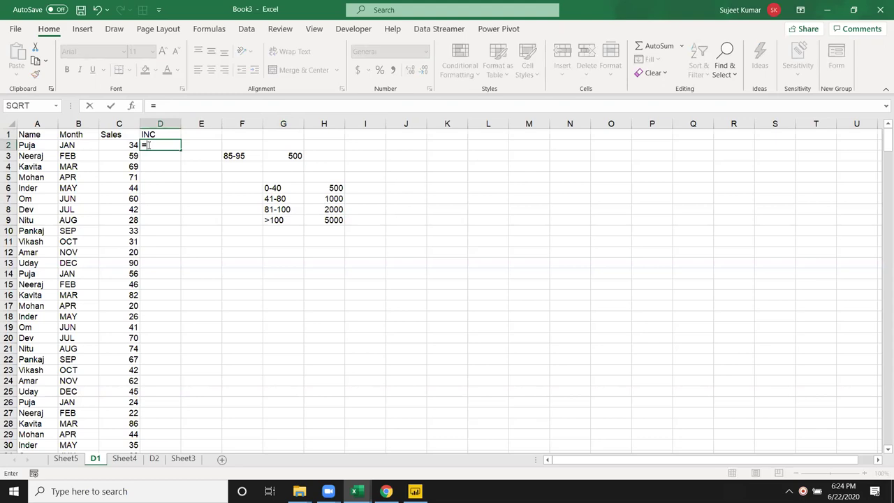
pyautogui.write('IF(')
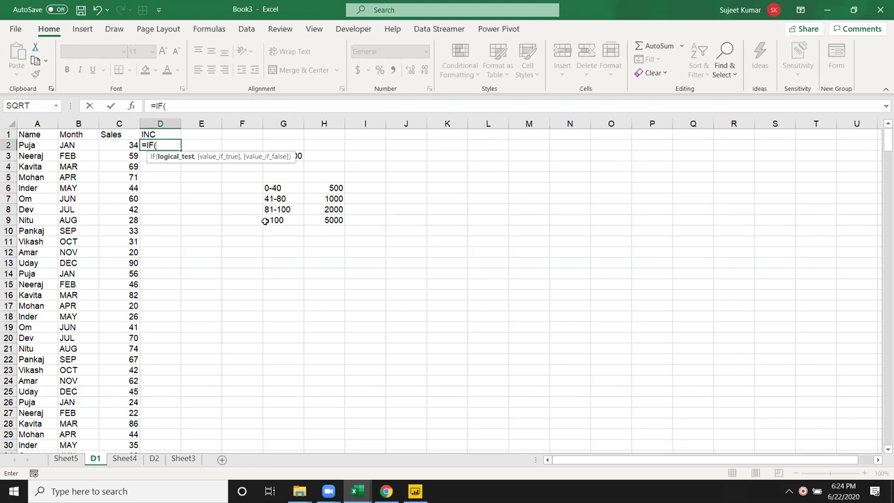
pyautogui.click(118, 145)
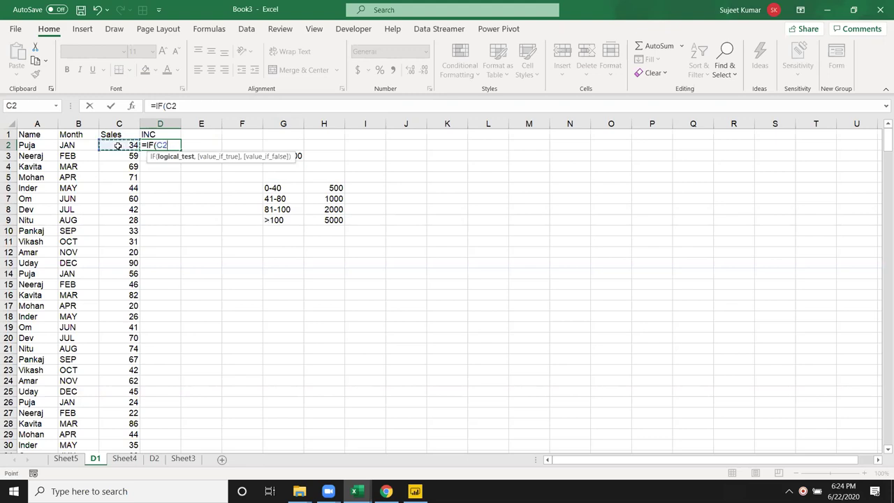
pyautogui.write('<=40,500,')
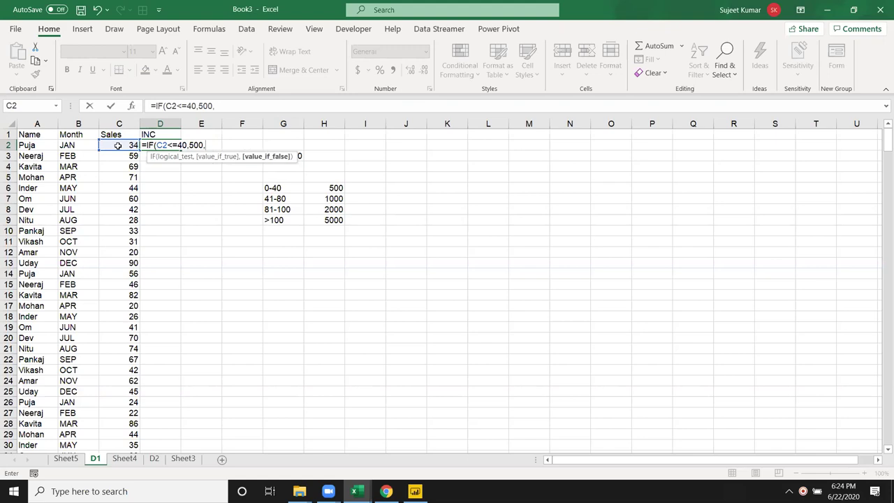
pyautogui.write('IF(')
pyautogui.click(118, 145)
pyautogui.write('<=')
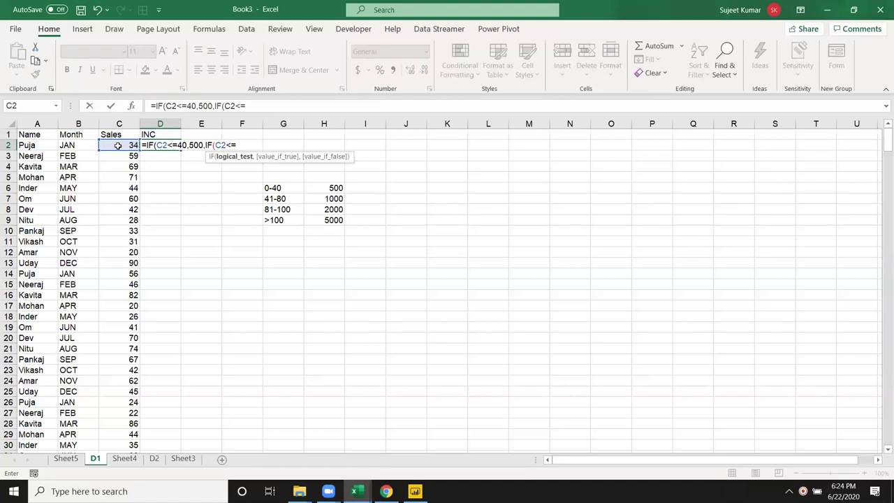
pyautogui.write('80,')
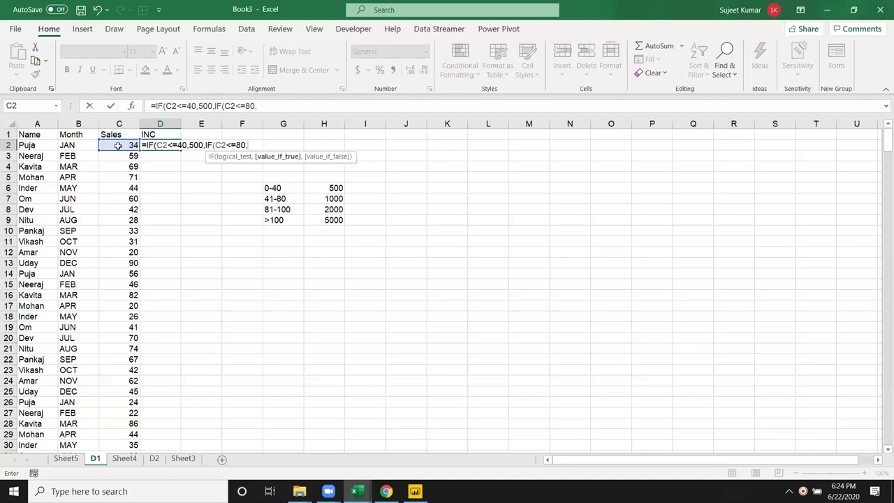
pyautogui.write('1000,')
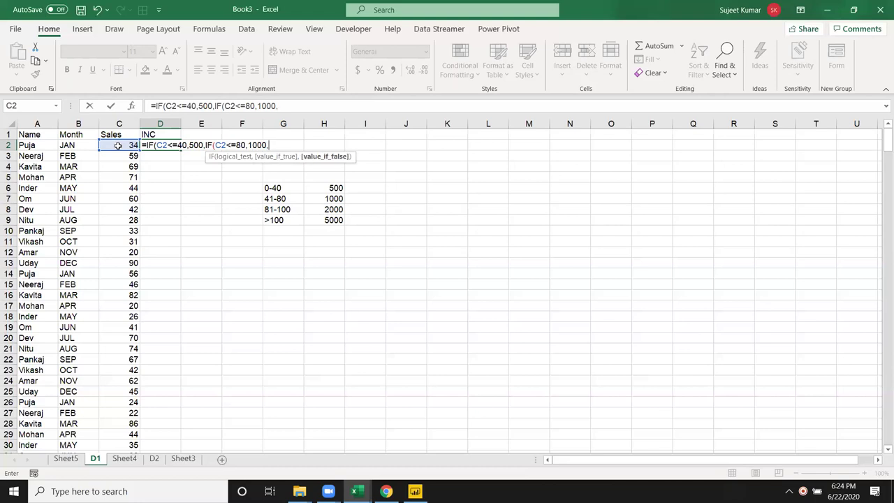
pyautogui.write('IF(')
pyautogui.click(118, 145)
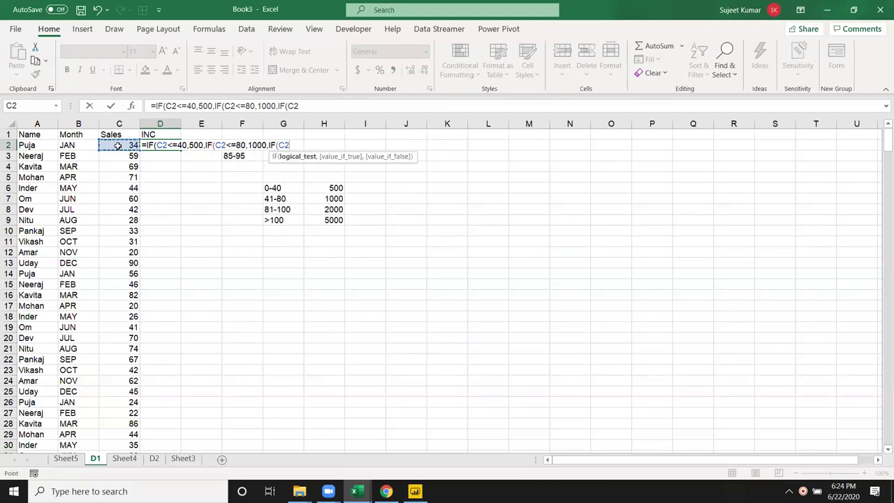
pyautogui.write('<=')
pyautogui.write('100,2000,5000)')
pyautogui.press('Return')
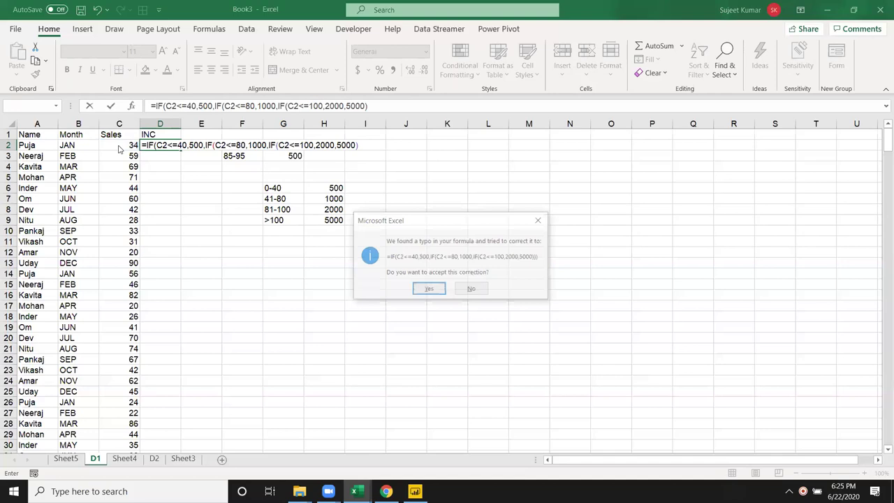
pyautogui.press('Return')
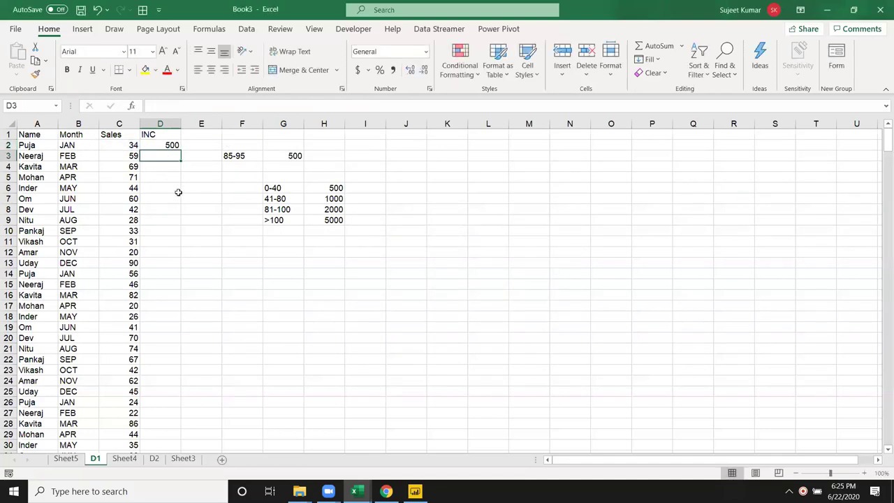
# Fill D2's nested IF incentive formula down the whole INC column
pyautogui.scroll(-1, 179, 192)
pyautogui.scroll(5, 180, 193)
pyautogui.scroll(1, 254, 197)
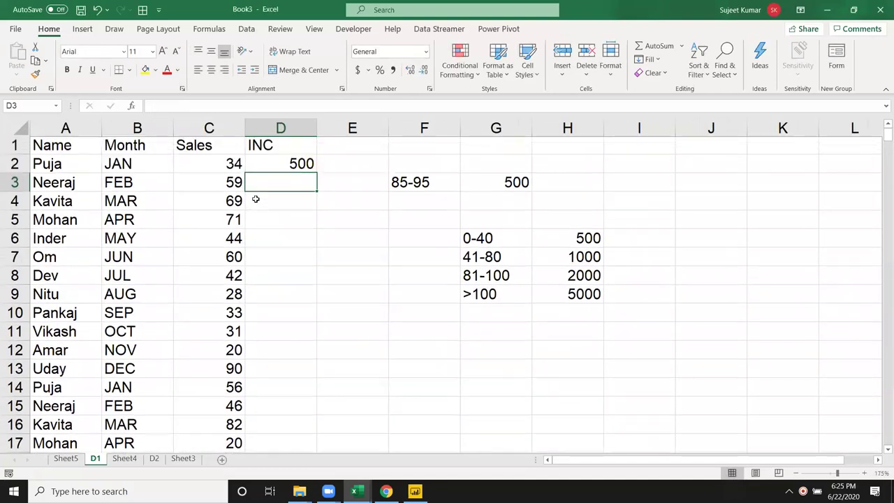
pyautogui.doubleClick(280, 167)
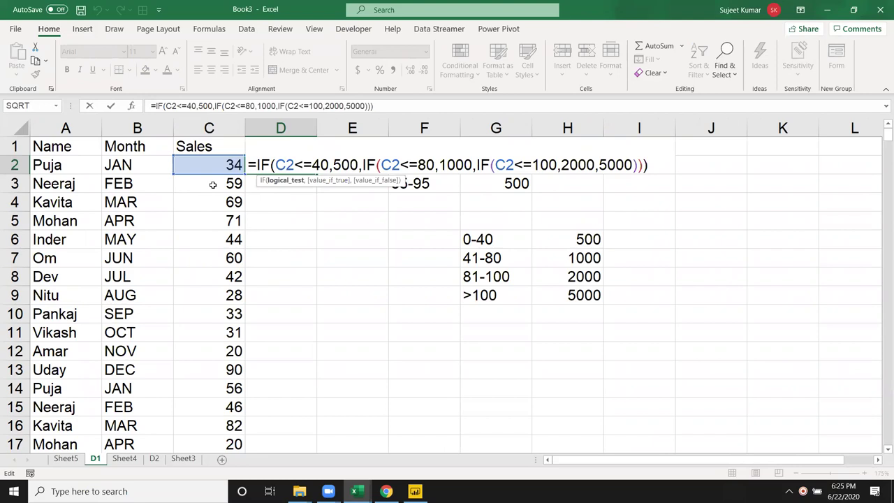
pyautogui.press('Return')
pyautogui.click(308, 164)
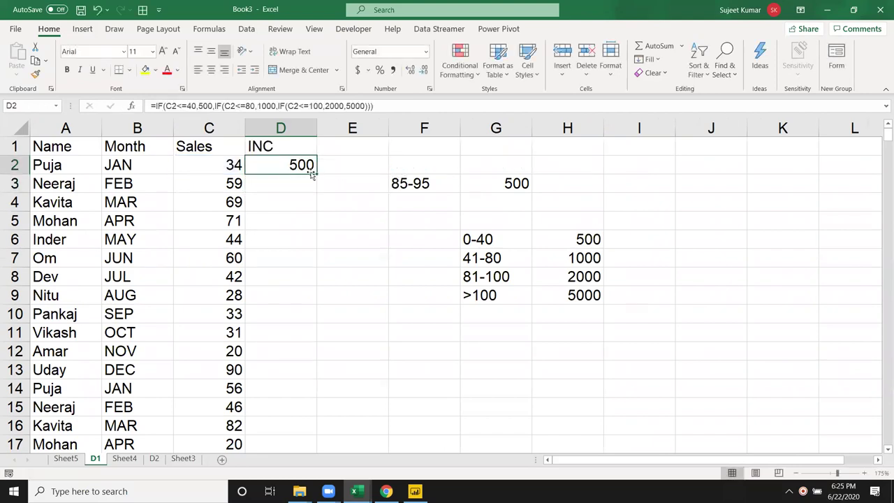
pyautogui.doubleClick(316, 174)
# Select the Name and Sales columns down to the last row and copy them
pyautogui.click(82, 137)
pyautogui.hotkey('ctrl', 'shift', 'Down')
pyautogui.keyDown('ctrl'); pyautogui.click(193, 143); pyautogui.keyUp('ctrl')
pyautogui.hotkey('ctrl', 'shift', 'Down')
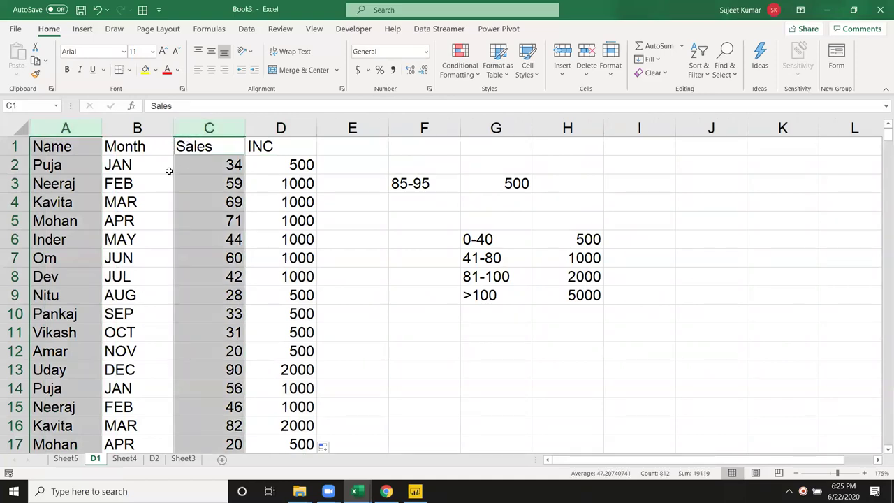
pyautogui.hotkey('ctrl', 'c')
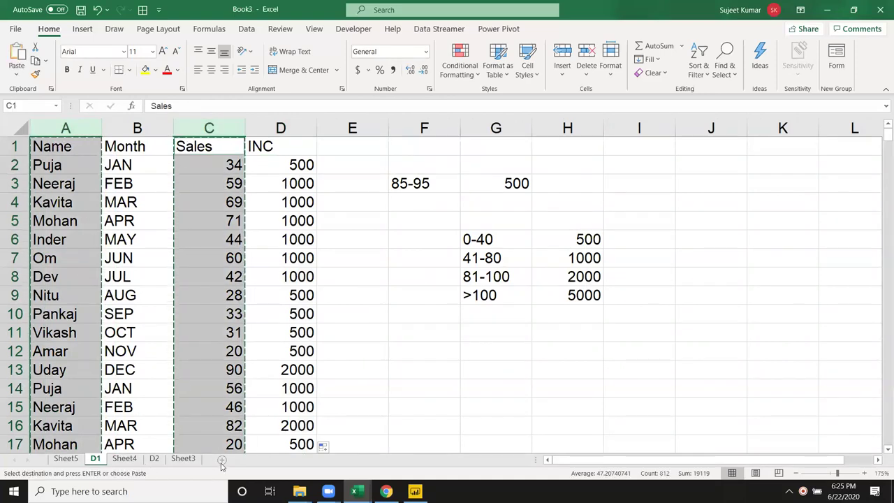
# Paste the copied Name and Sales columns into a new Sheet6
pyautogui.click(221, 460)
pyautogui.hotkey('ctrl', 'v')
pyautogui.click(84, 210)
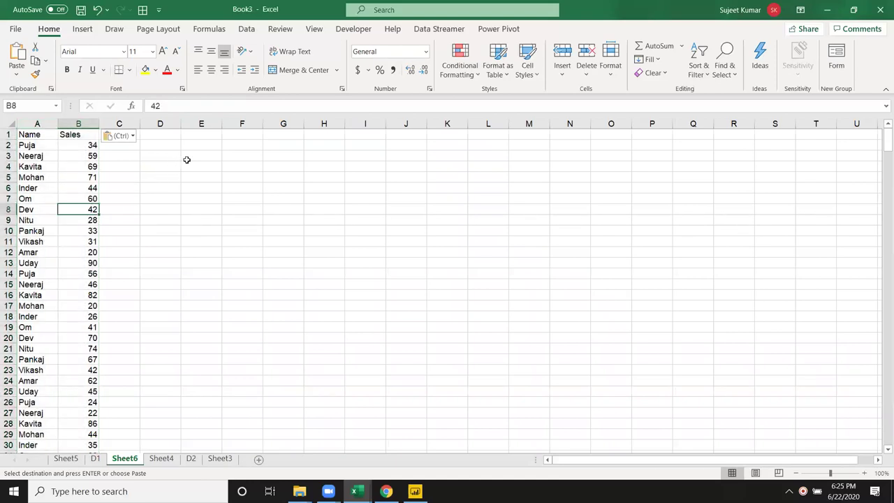
# Begin the grade table at E3 with 0-30 D, 30-60 C and 60-75 B
pyautogui.click(211, 156)
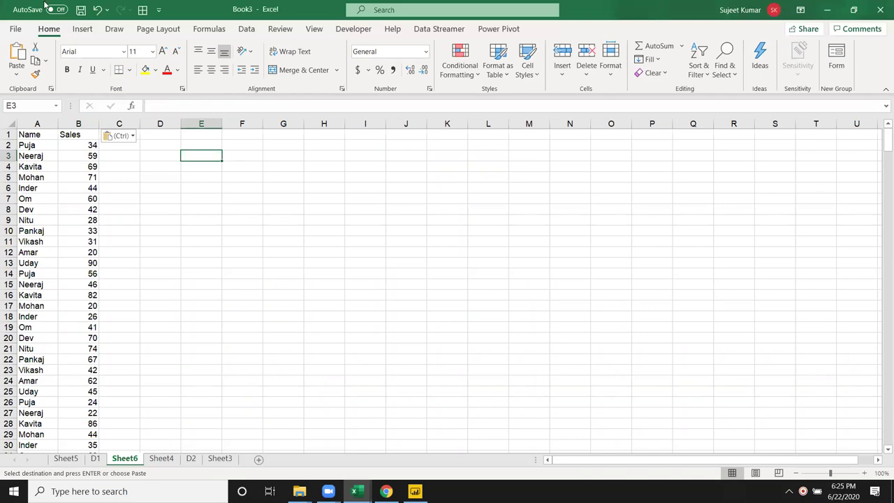
pyautogui.write('0-30')
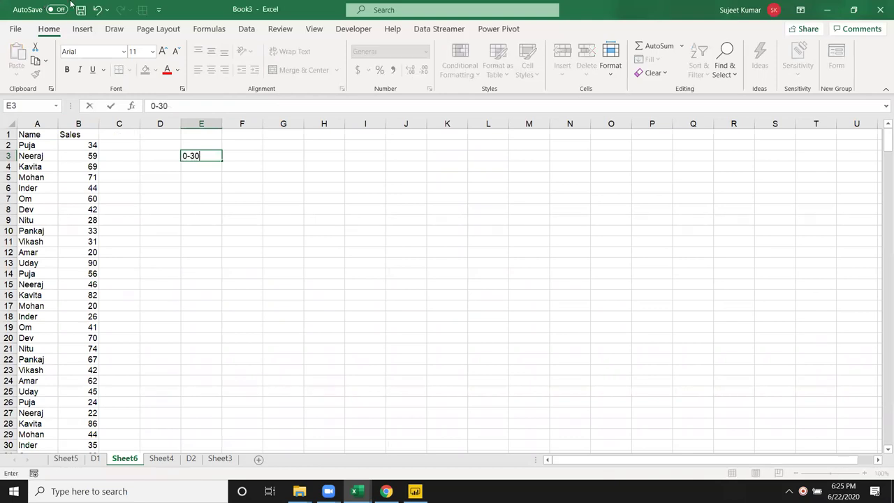
pyautogui.press('Tab')
pyautogui.press('F2')
pyautogui.write('D')
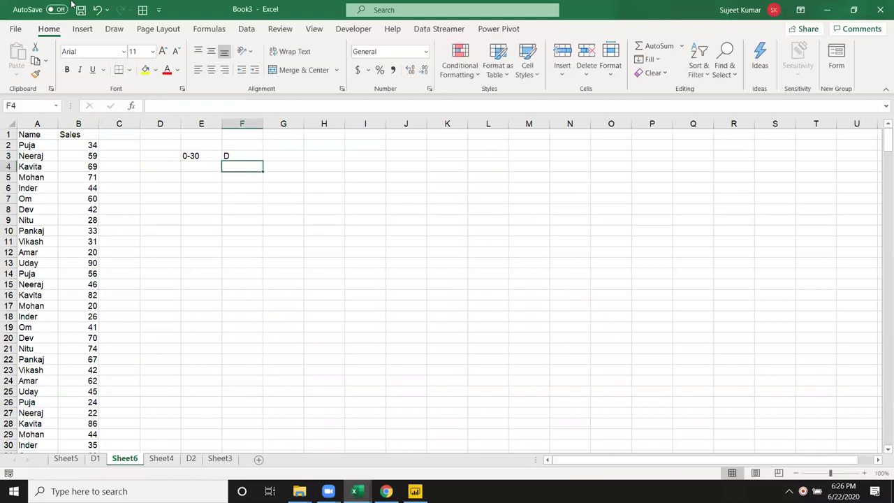
pyautogui.press('Left')
pyautogui.write('30')
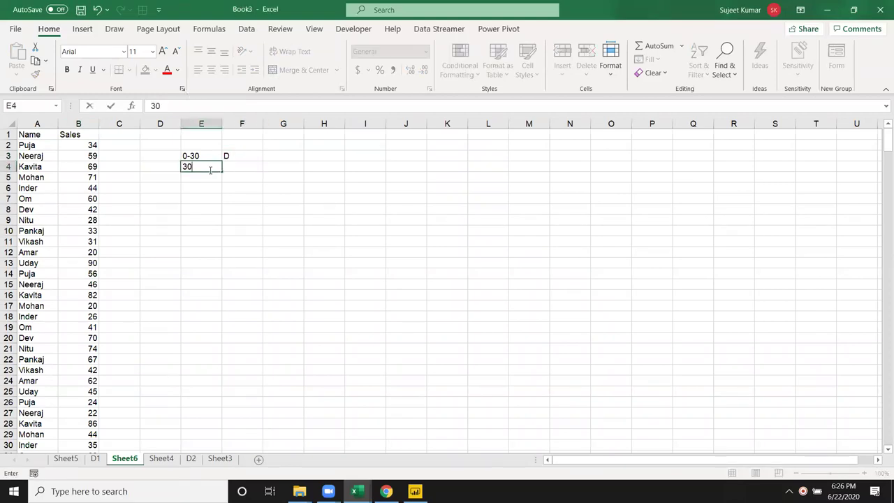
pyautogui.write('-60')
pyautogui.press('Tab')
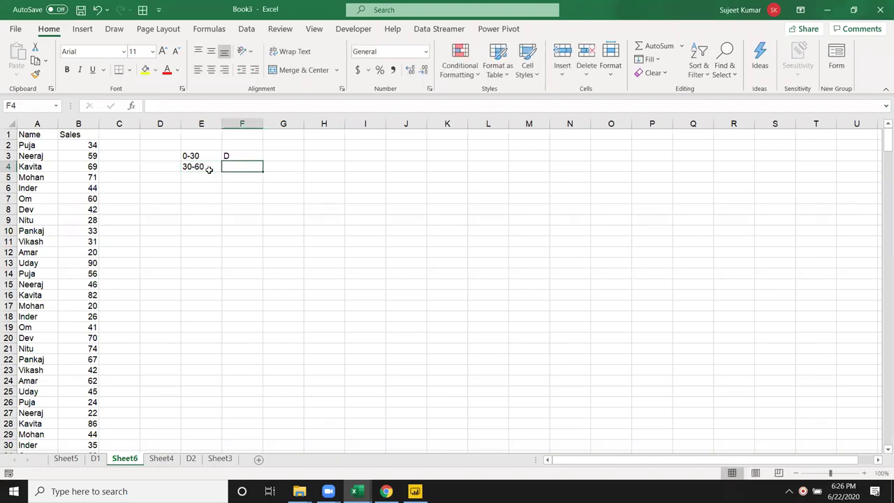
pyautogui.write('C')
pyautogui.press('Return')
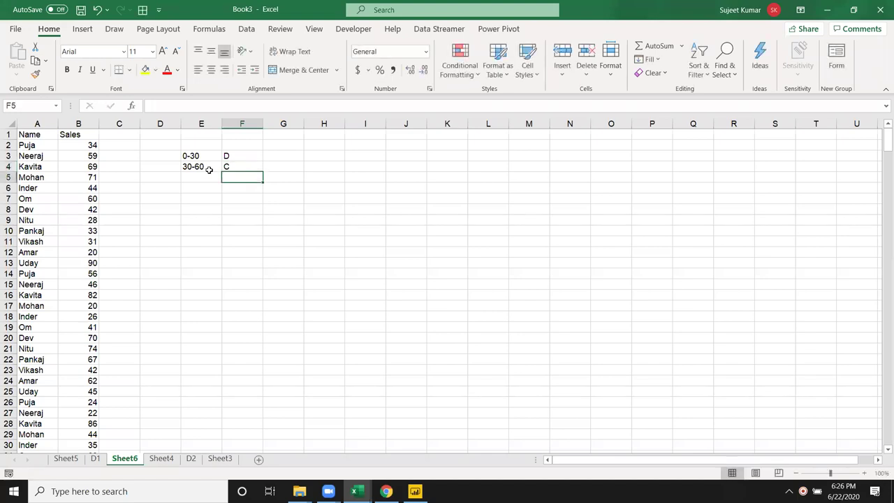
pyautogui.write('60-75')
pyautogui.press('Tab')
pyautogui.write('B')
pyautogui.press('Return')
# Add 75-95 A and >95 A+ rows, then select the grade table E3:F7
pyautogui.write('75')
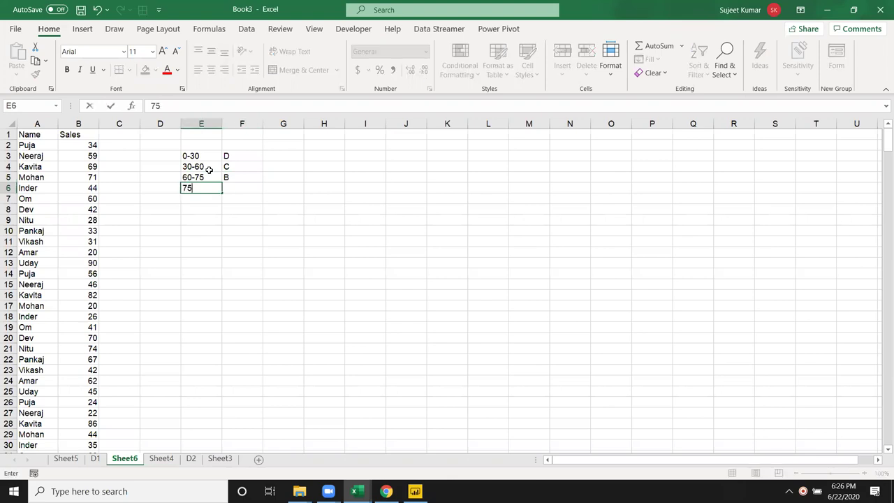
pyautogui.write('-950')
pyautogui.press('BackSpace')
pyautogui.press('Return')
pyautogui.press('Up')
pyautogui.press('Right')
pyautogui.write('A')
pyautogui.press('Return')
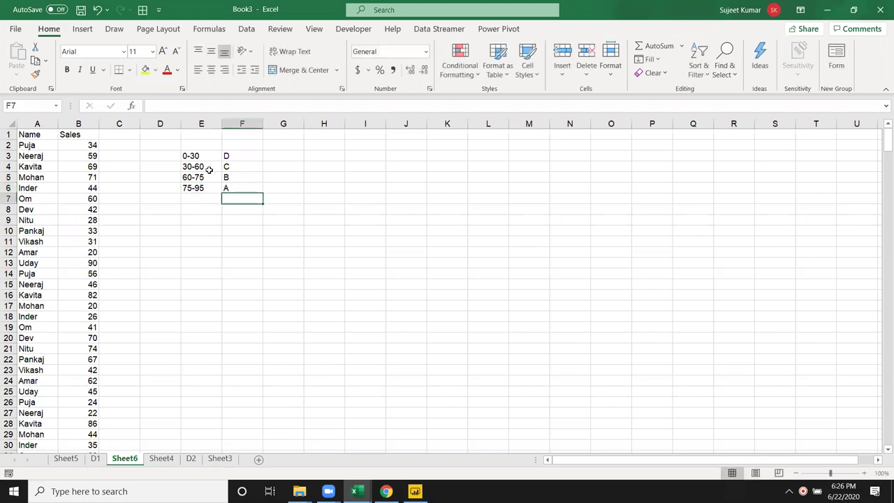
pyautogui.press('Left')
pyautogui.write('>95')
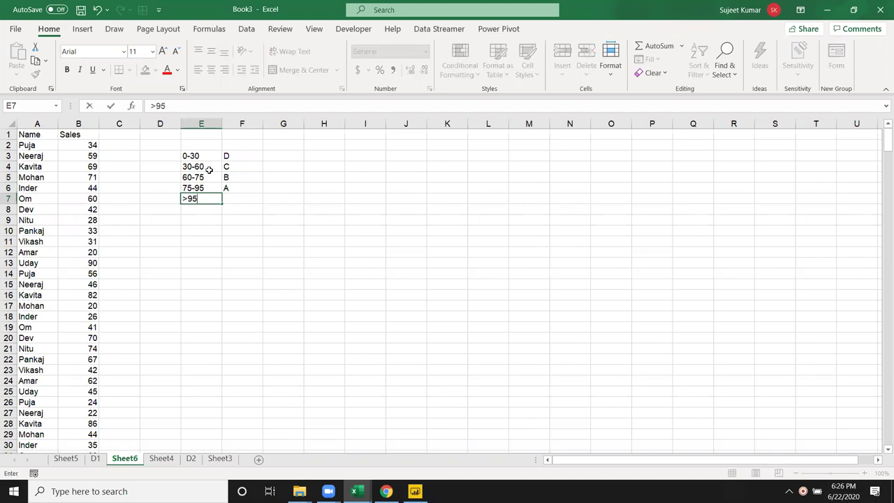
pyautogui.press('Right')
pyautogui.write('A+')
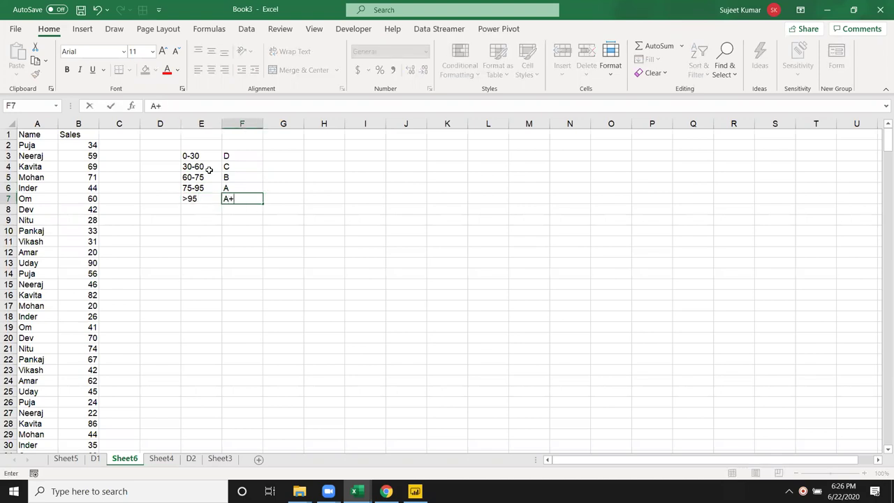
pyautogui.press('Return')
pyautogui.moveTo(192, 155); pyautogui.dragTo(231, 199)
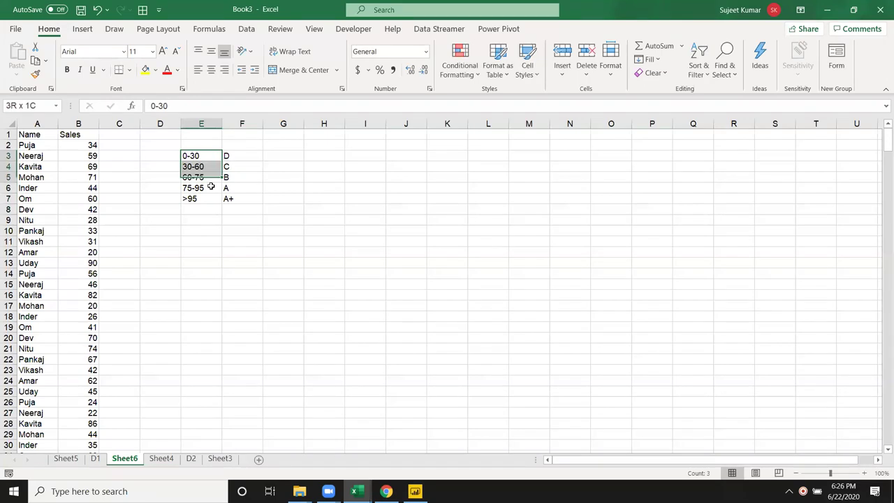
# Start C2's grade formula as =IF(A2<=30,"D",IF(A2<=60,
pyautogui.click(120, 146)
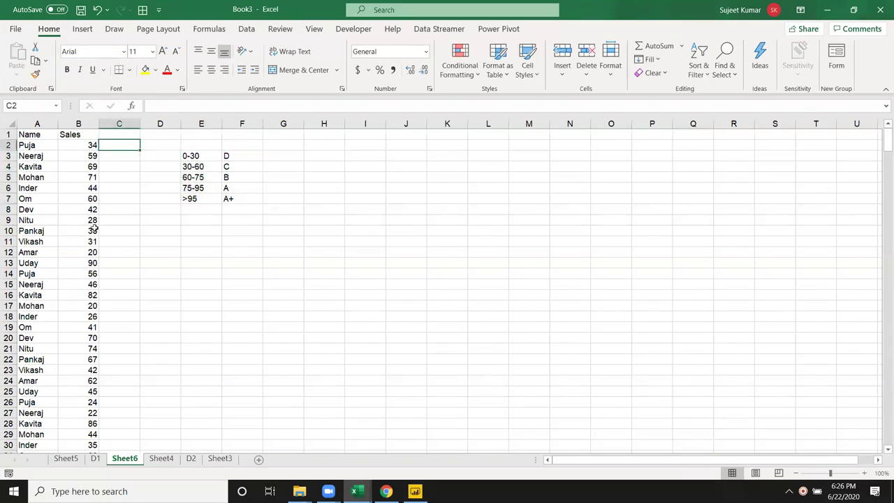
pyautogui.write('=if')
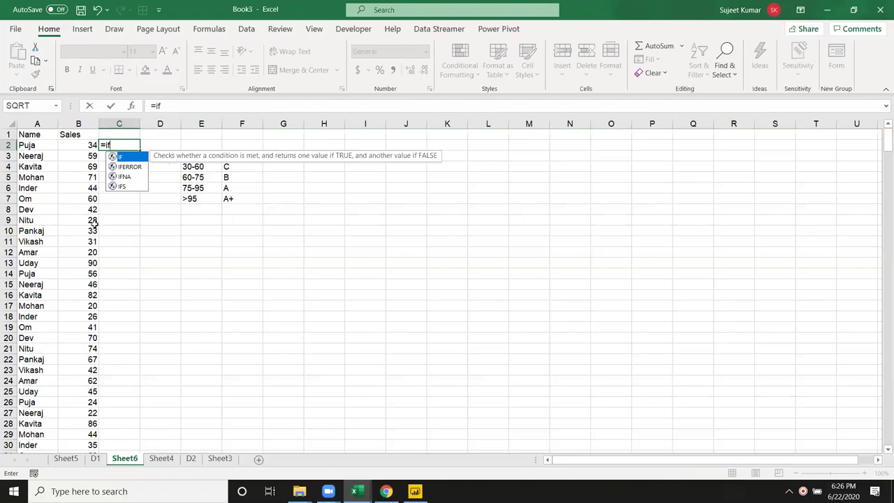
pyautogui.press('Tab')
pyautogui.click(27, 145)
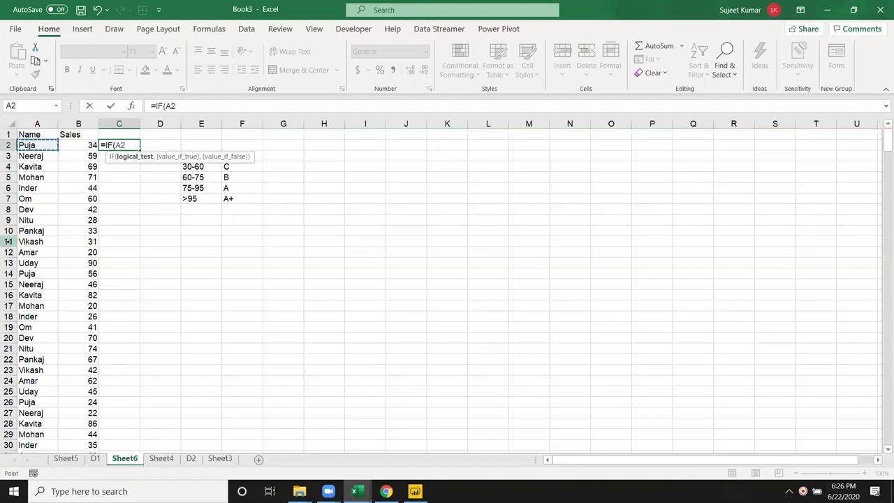
pyautogui.write('<=')
pyautogui.write('30,"')
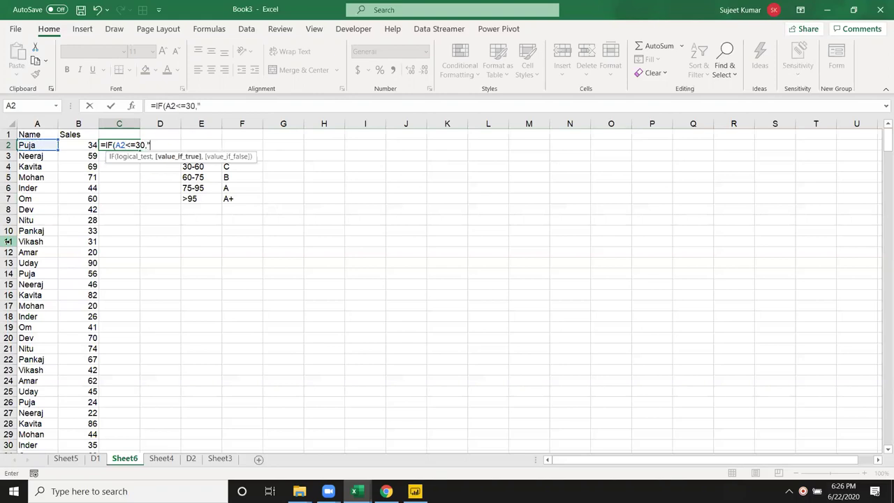
pyautogui.write('D",IF(')
pyautogui.click(39, 146)
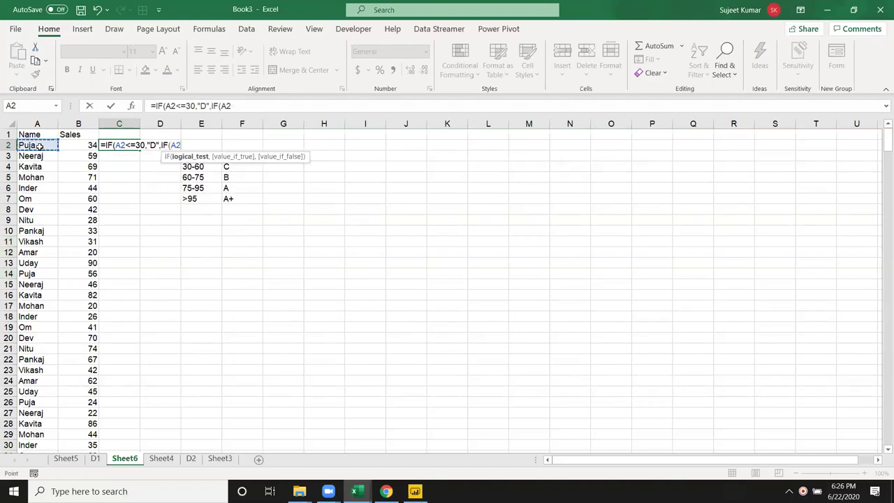
pyautogui.write('<=')
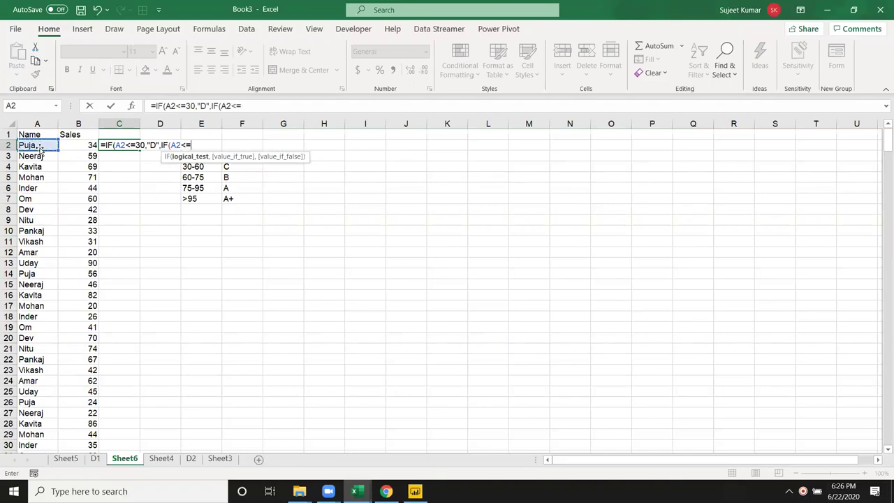
pyautogui.write('40')
pyautogui.press('BackSpace')
pyautogui.press('BackSpace')
pyautogui.write('60,')
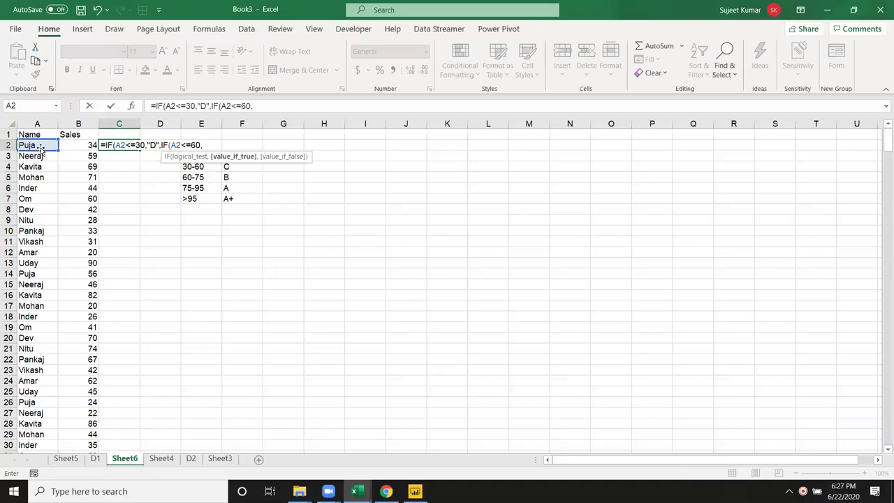
pyautogui.press('Return')
pyautogui.press('Return')
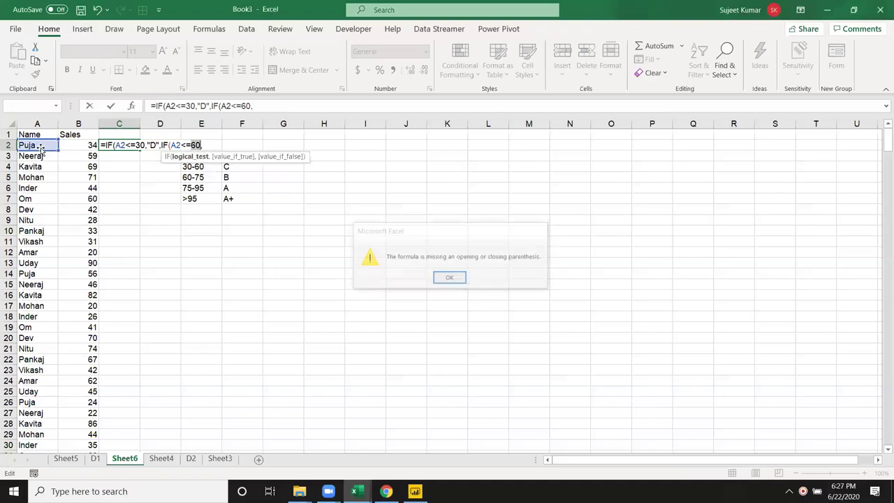
# Extend C2's formula with "C",IF(A2<=75,"B",IF( and repoint its references to B2
pyautogui.press('End')
pyautogui.write('"')
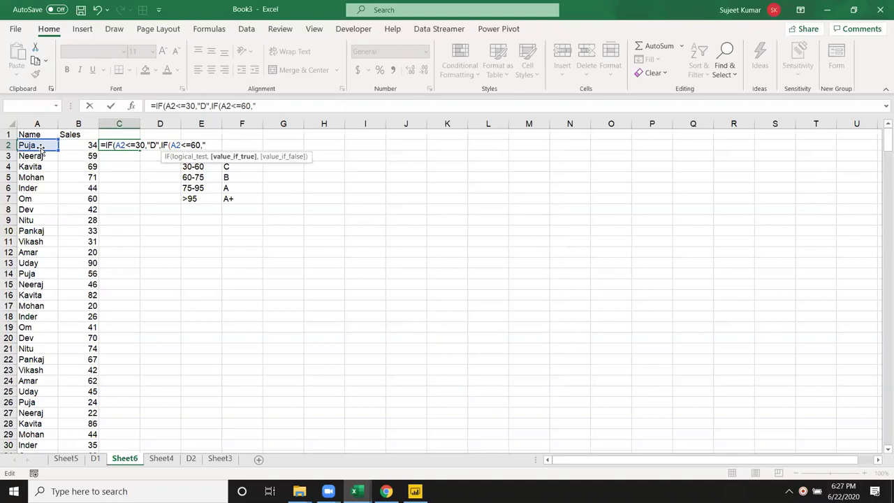
pyautogui.write('C"')
pyautogui.write(',IF(')
pyautogui.click(41, 145)
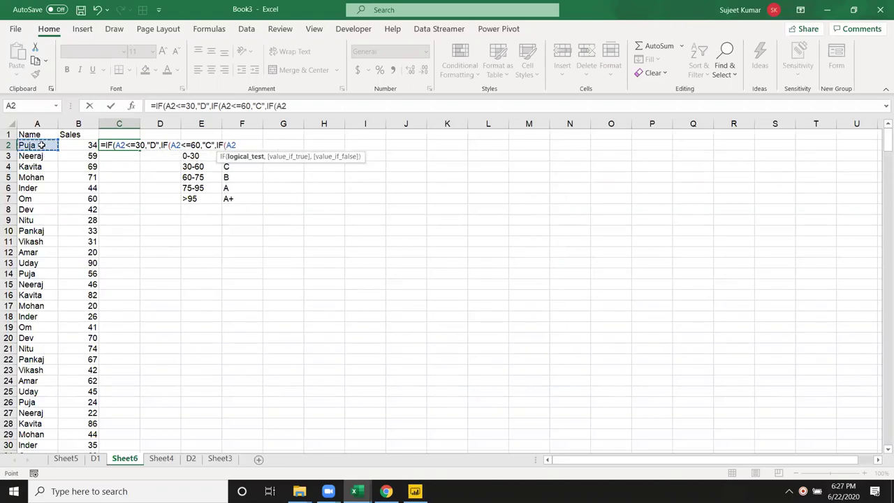
pyautogui.write('<=')
pyautogui.write('75,')
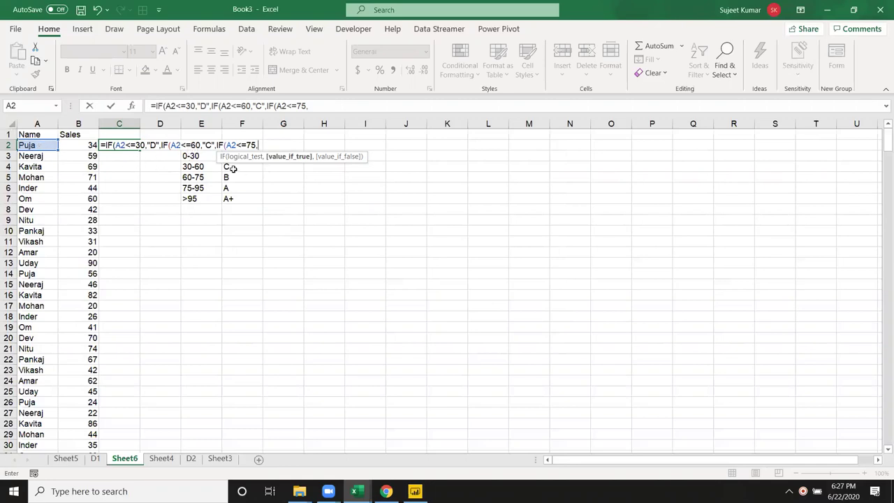
pyautogui.write('"B"')
pyautogui.write(',if')
pyautogui.press('Tab')
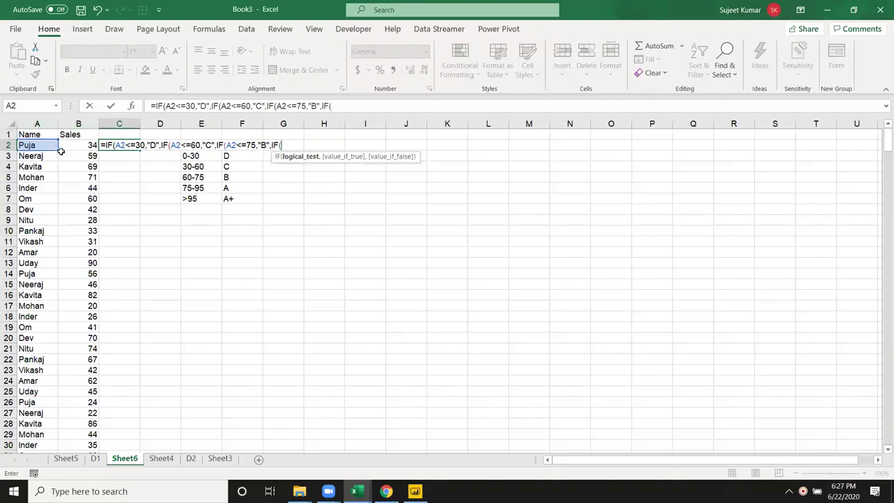
pyautogui.moveTo(61, 151); pyautogui.dragTo(82, 153)
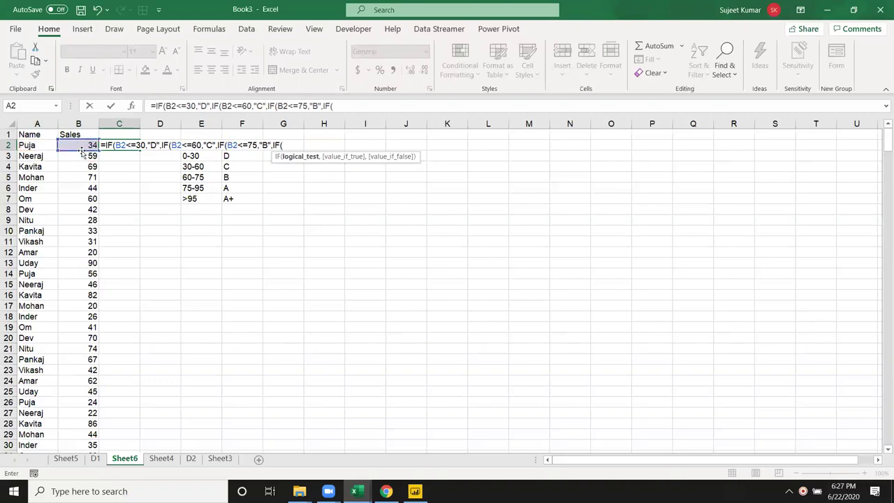
# Finish C2's formula with IF(B2<=95,"A","A+") and enter it
pyautogui.click(81, 144)
pyautogui.write('<=7')
pyautogui.press('BackSpace')
pyautogui.press('BackSpace')
pyautogui.press('BackSpace')
pyautogui.write('<=95,')
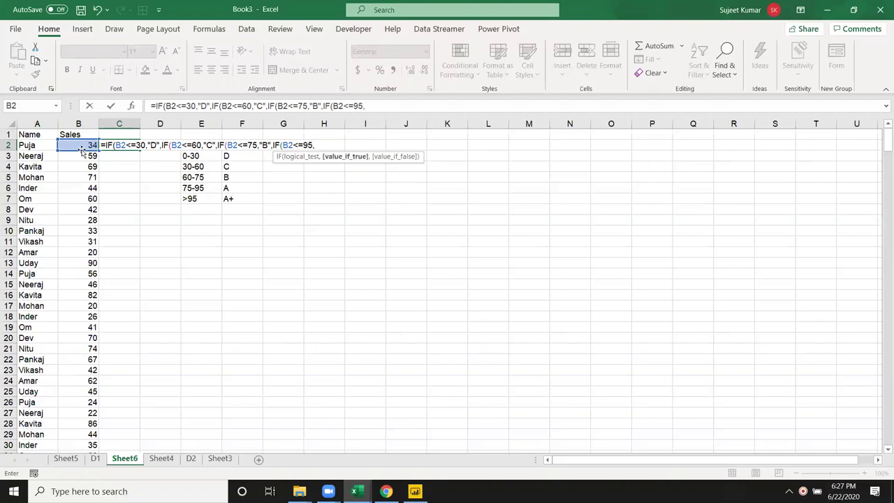
pyautogui.write('"A",')
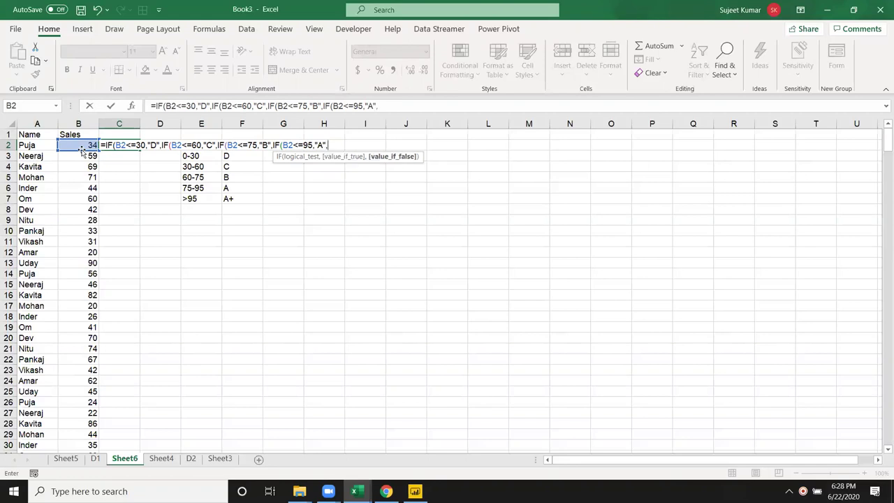
pyautogui.write('"A+')
pyautogui.press('Return')
pyautogui.press('Return')
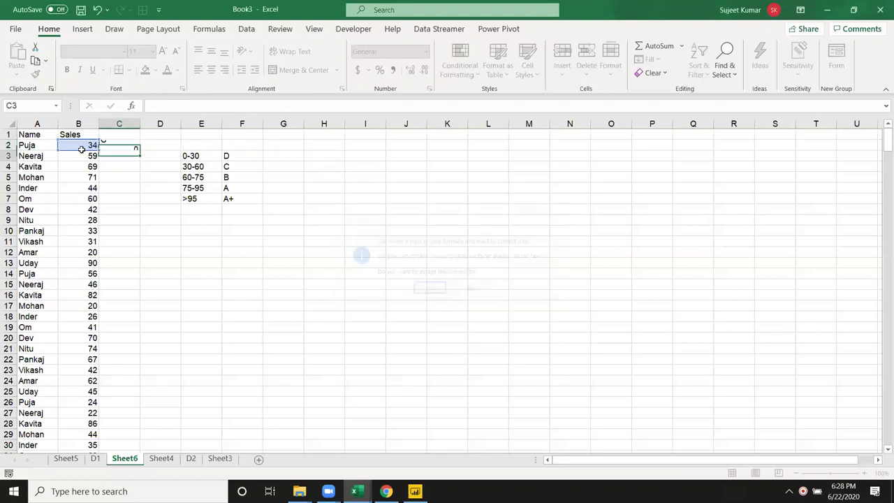
# Fill C2's grade formula down column C
pyautogui.click(106, 145)
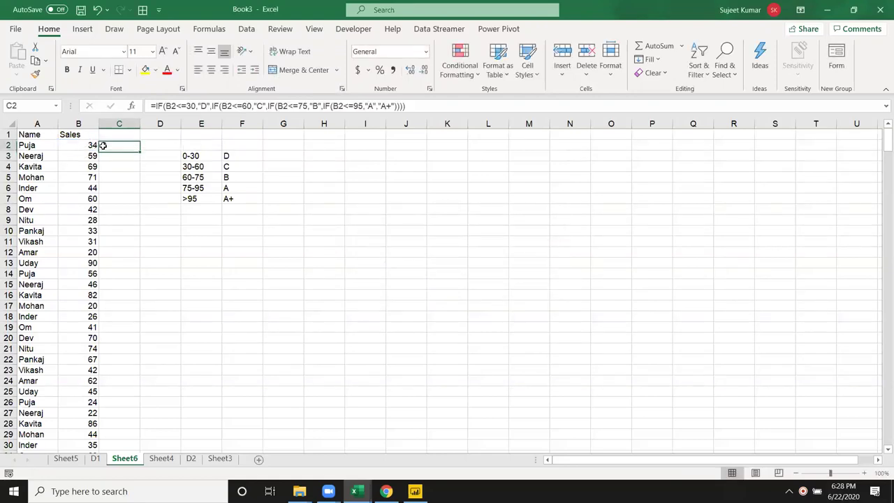
pyautogui.doubleClick(140, 151)
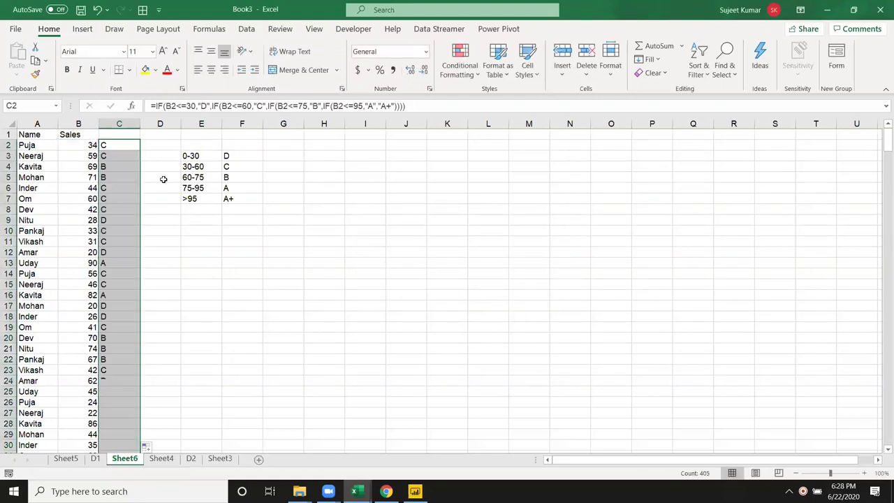
pyautogui.click(335, 207)
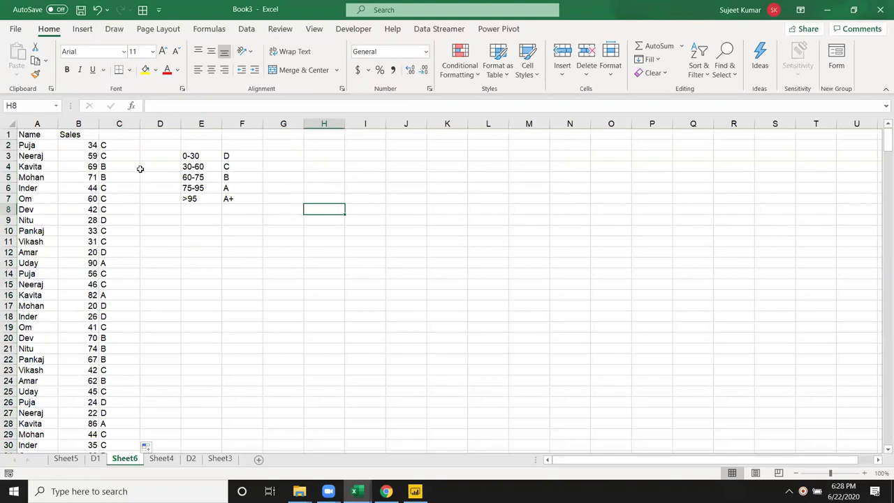
# Insert a blank column D and start an =IFS formula in D2
pyautogui.click(159, 125)
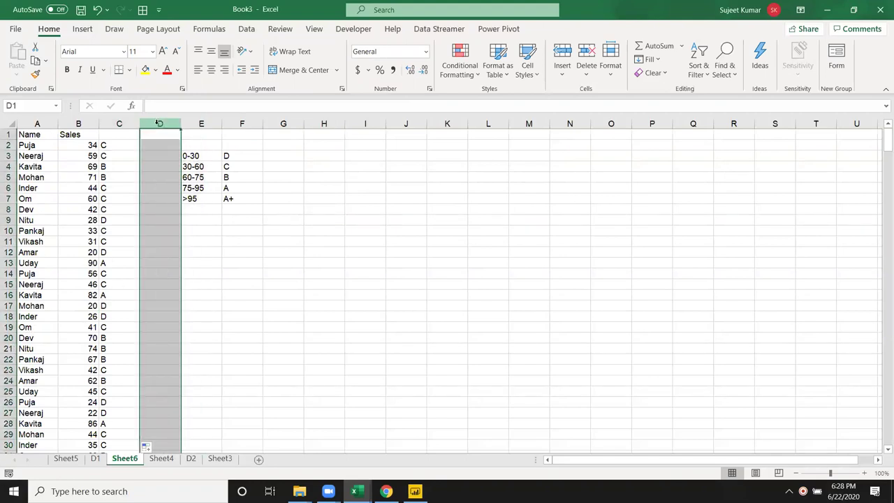
pyautogui.hotkey('ctrl', 'shift', '+')
pyautogui.click(162, 143)
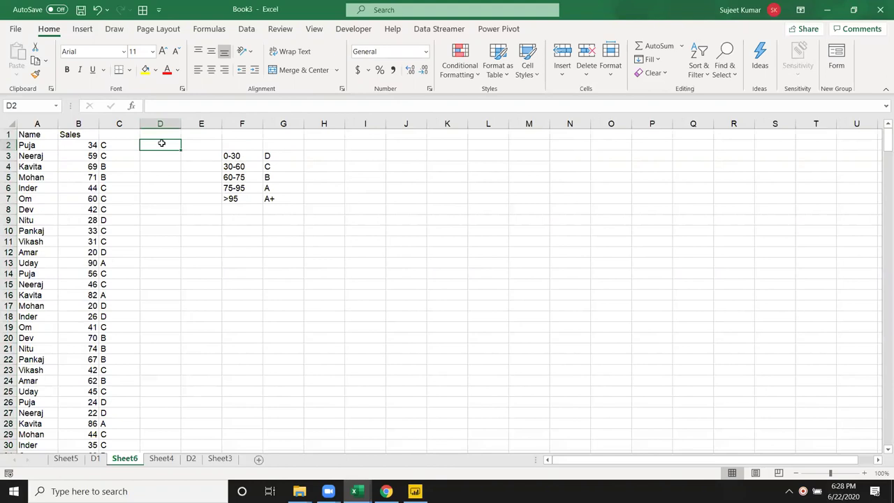
pyautogui.write('=ifs')
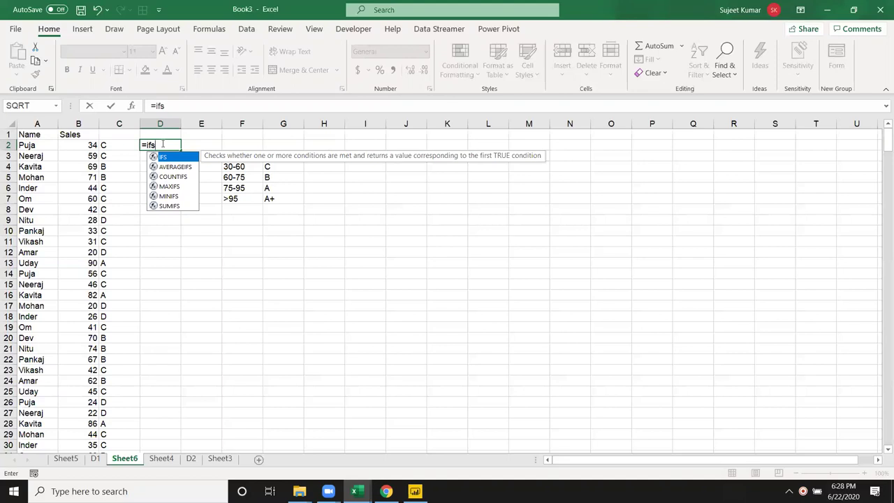
# Start D2's IFS formula with conditions B2<=30 "D", B2<=60 "C" and B2<=75 "B"
pyautogui.press('Tab')
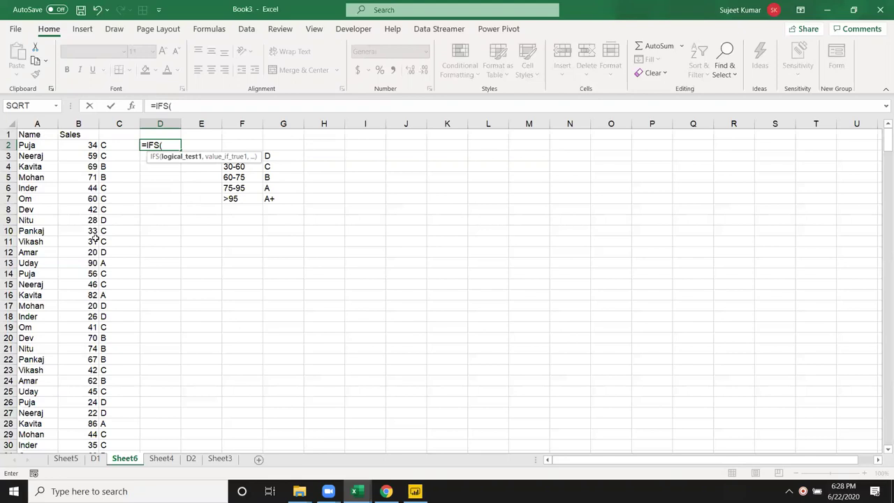
pyautogui.click(70, 144)
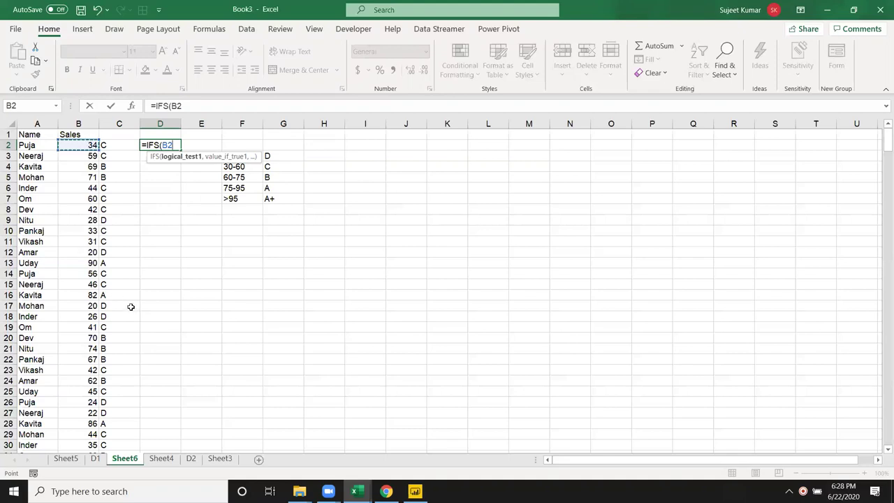
pyautogui.write('<=30,"D')
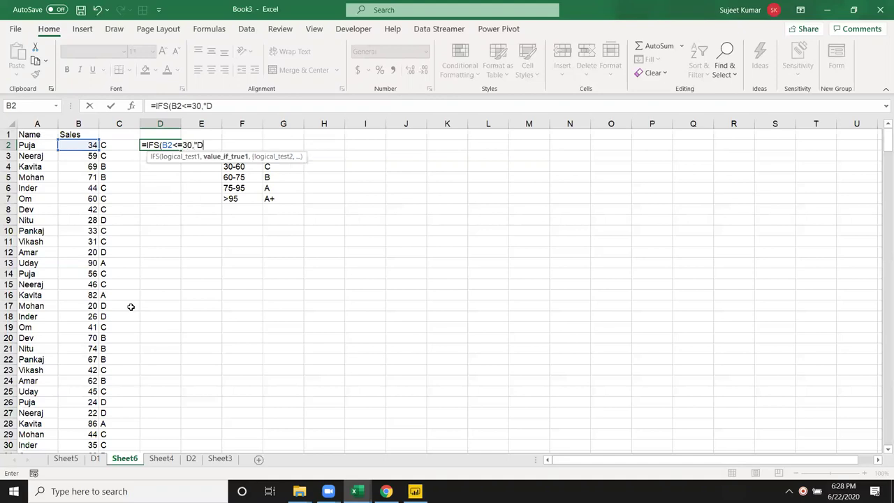
pyautogui.write('",')
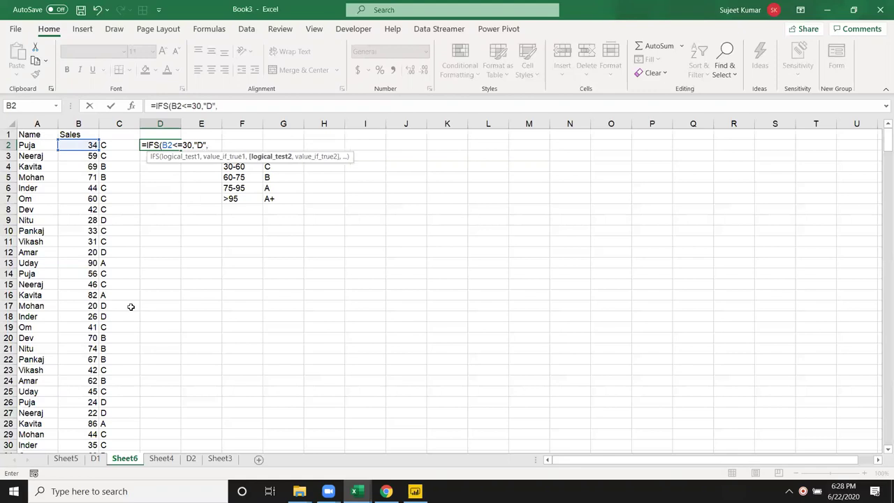
pyautogui.click(77, 143)
pyautogui.write('<=60,"')
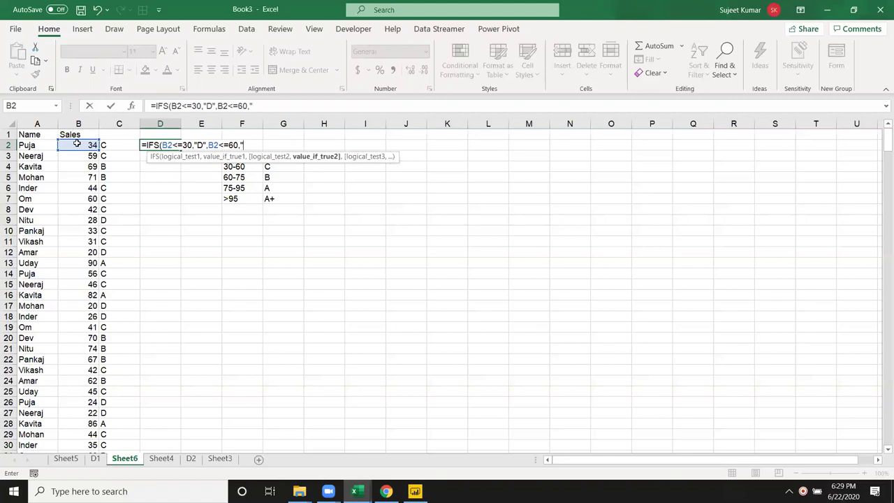
pyautogui.write('D",')
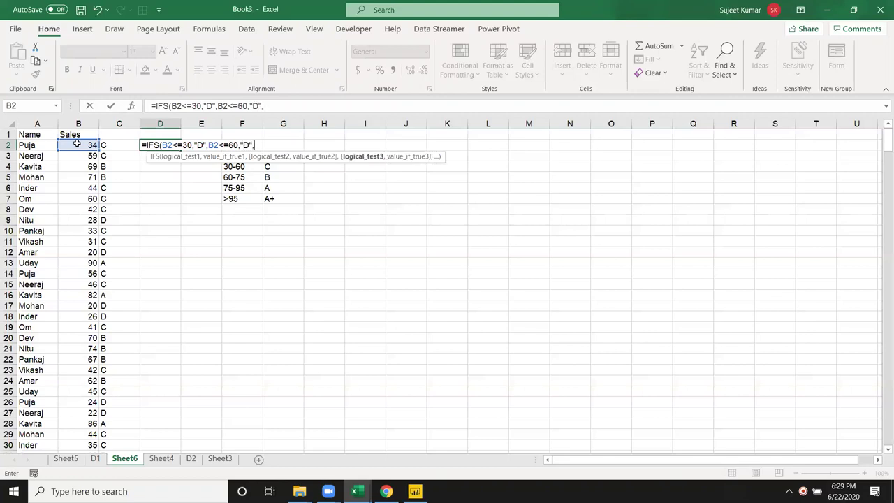
pyautogui.click(77, 143)
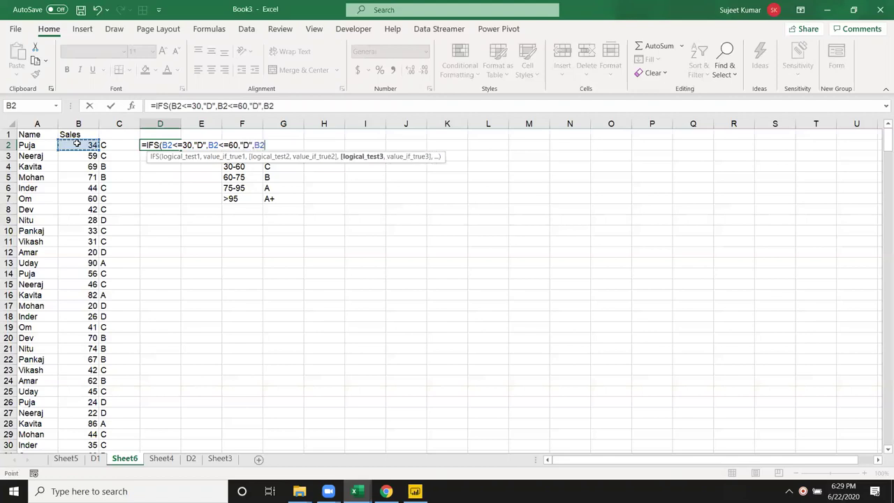
pyautogui.write('<=')
pyautogui.click(249, 145)
pyautogui.press('BackSpace')
pyautogui.write('C')
pyautogui.click(282, 145)
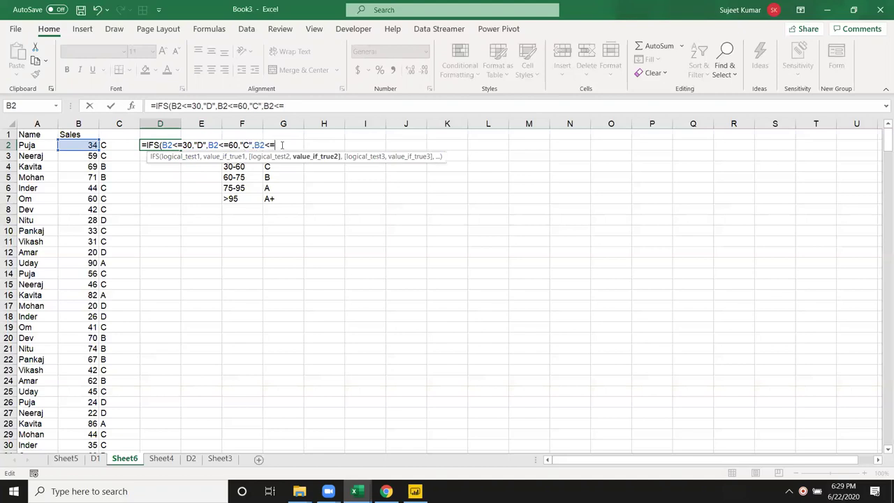
pyautogui.write('75,"')
pyautogui.write('B",')
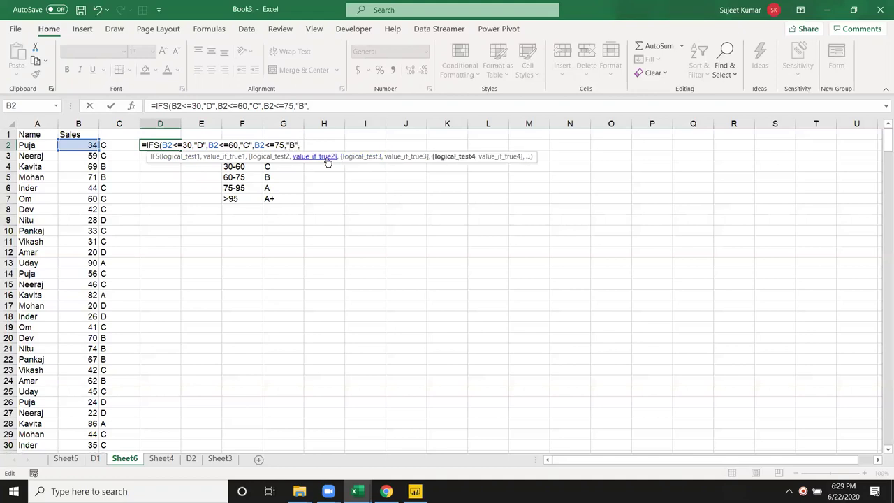
# Finish the IFS with B2<=95 "A" and B2>95 "A+", then commit it to return C
pyautogui.click(92, 145)
pyautogui.write('<=95,"A"')
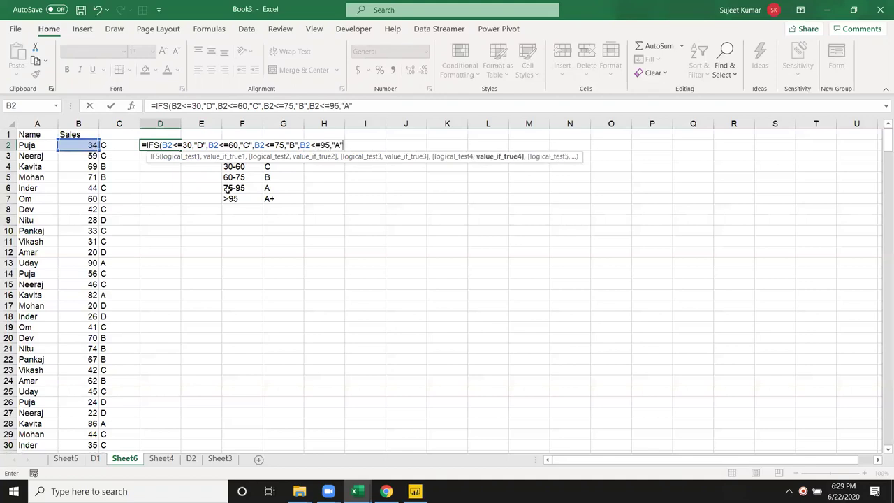
pyautogui.write(',')
pyautogui.click(79, 145)
pyautogui.write('>=')
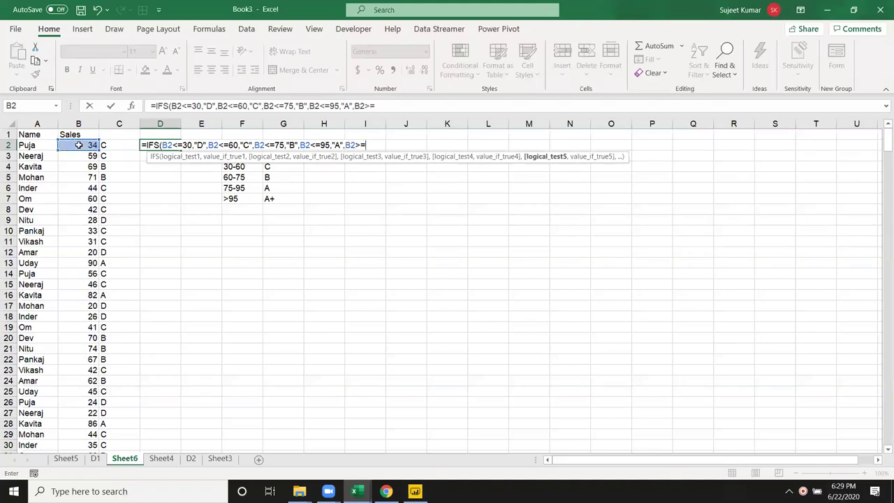
pyautogui.write('9')
pyautogui.press('BackSpace')
pyautogui.press('BackSpace')
pyautogui.write('95,"')
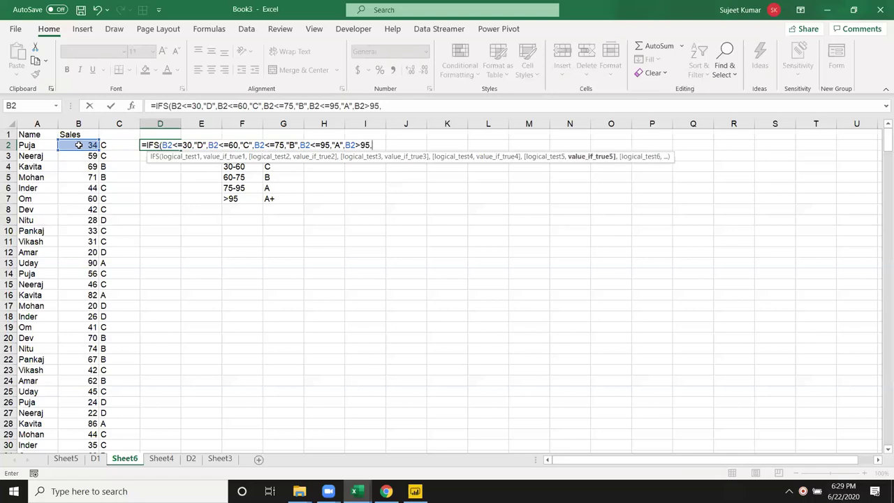
pyautogui.write('A+6')
pyautogui.press('BackSpace')
pyautogui.press('Return')
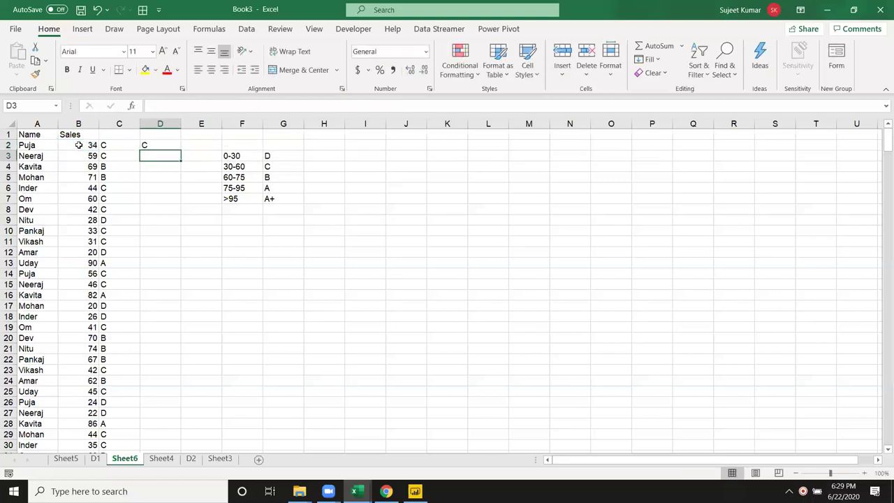
# Compare C2's nested IF conditions with D2's IFS formula, leaving C2 unchanged
pyautogui.doubleClick(125, 145)
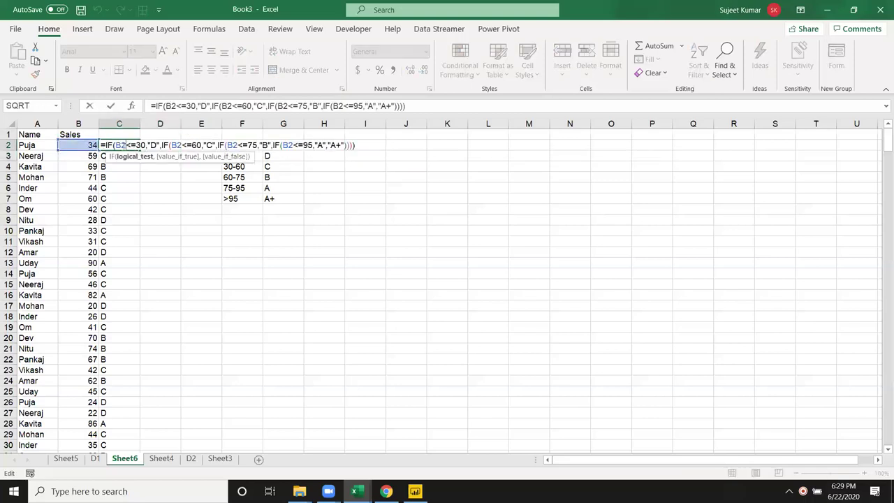
pyautogui.moveTo(112, 145); pyautogui.dragTo(239, 145)
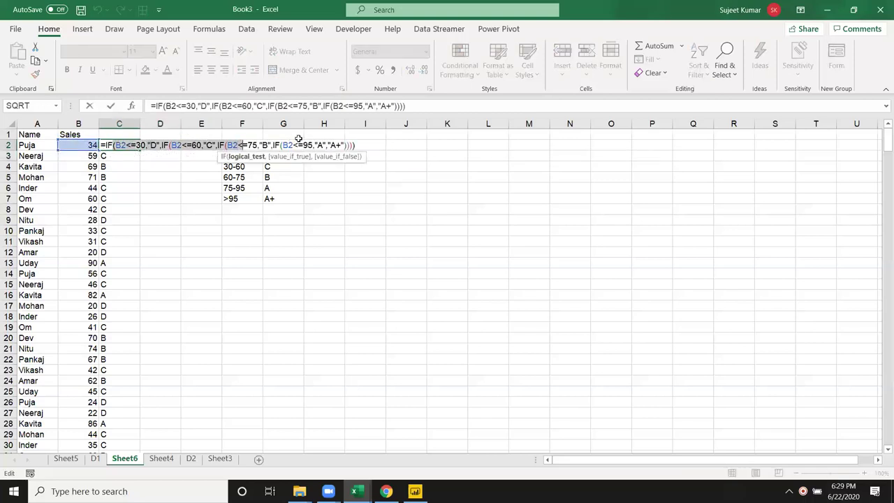
pyautogui.moveTo(342, 144); pyautogui.dragTo(355, 144)
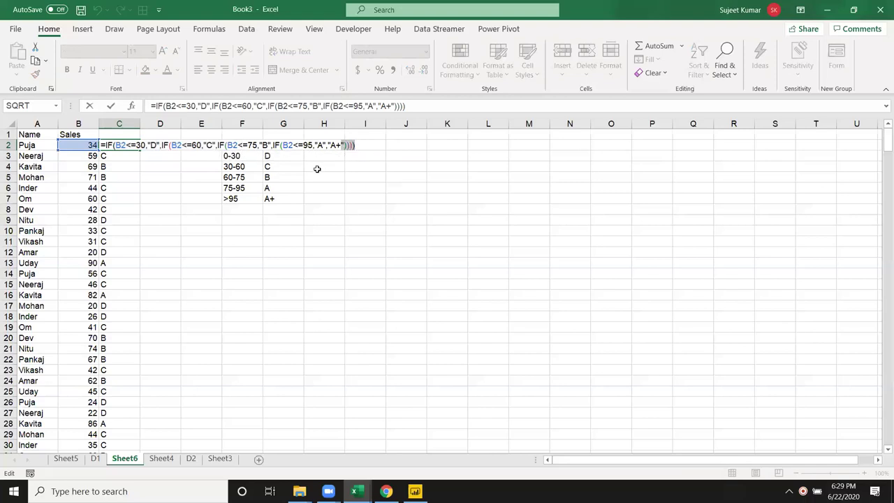
pyautogui.press('Escape')
pyautogui.doubleClick(158, 145)
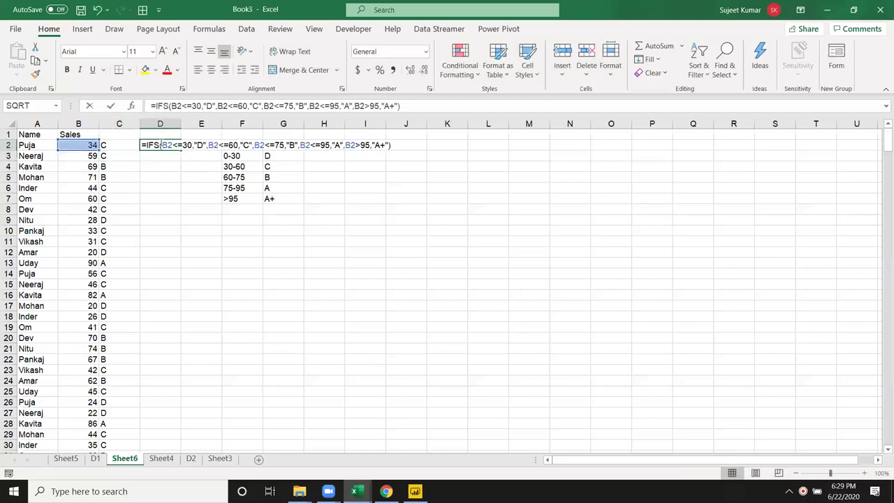
pyautogui.moveTo(148, 145); pyautogui.dragTo(253, 145)
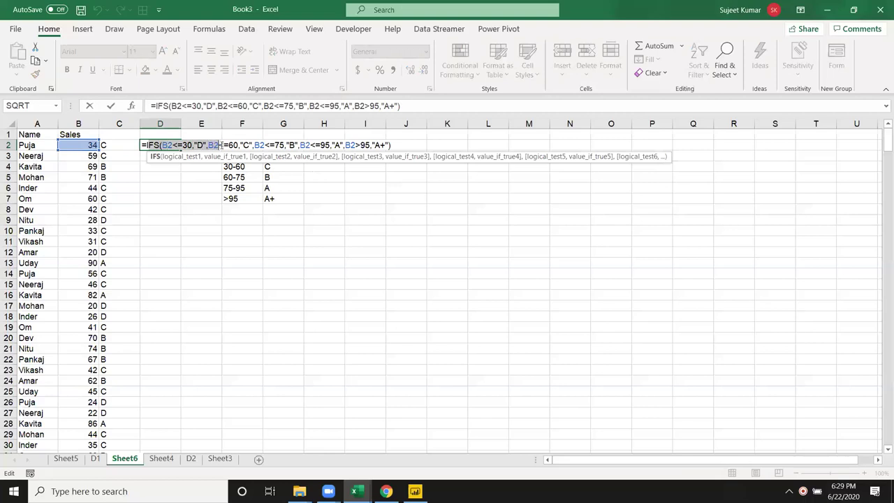
pyautogui.moveTo(254, 146); pyautogui.dragTo(357, 172)
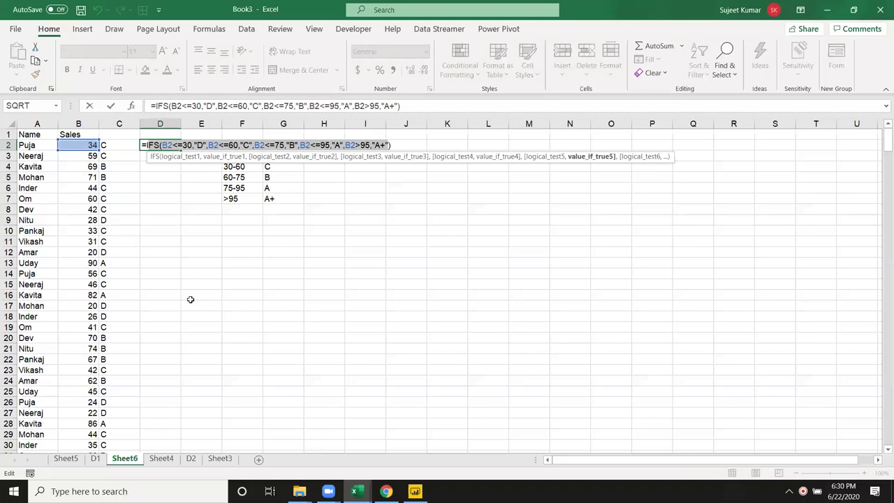
pyautogui.press('Return')
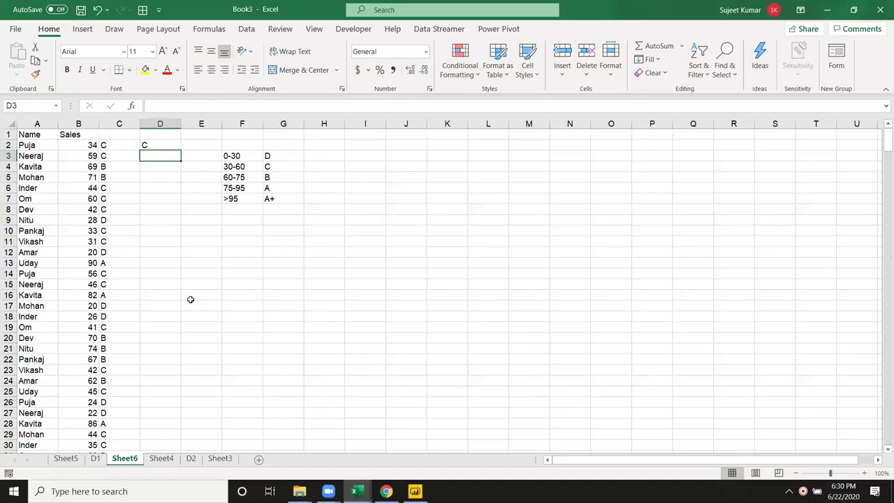
# Browse the Formulas tab's Logical functions, then fill D2's IFS formula down column D
pyautogui.click(147, 145)
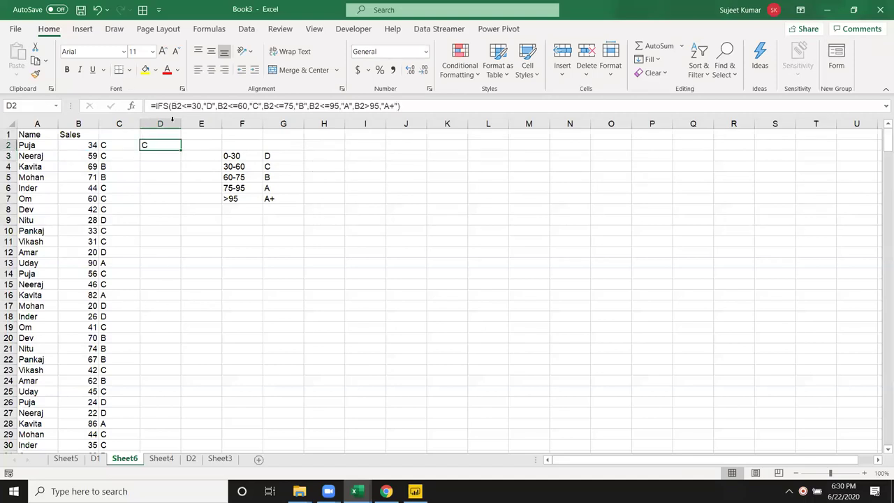
pyautogui.click(209, 29)
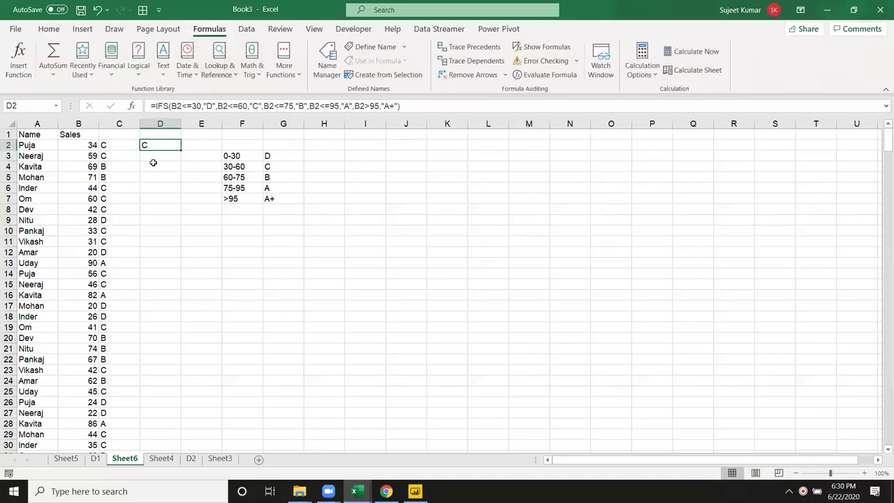
pyautogui.click(127, 78)
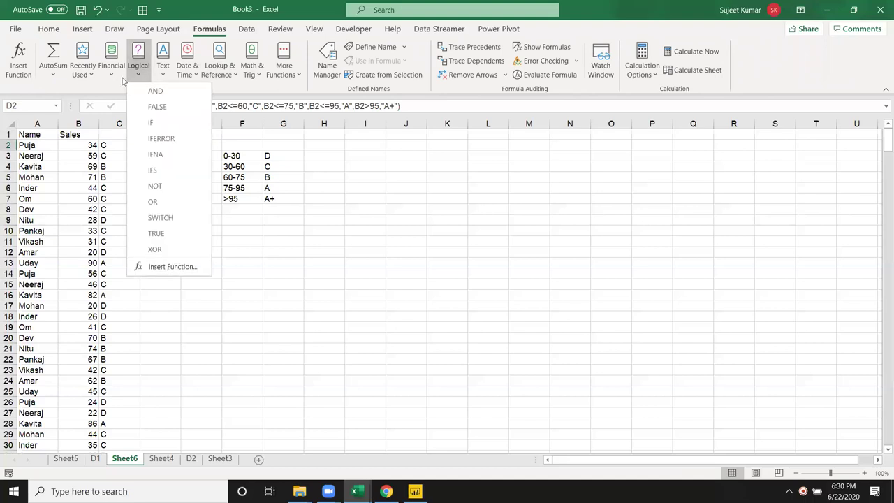
pyautogui.click(248, 269)
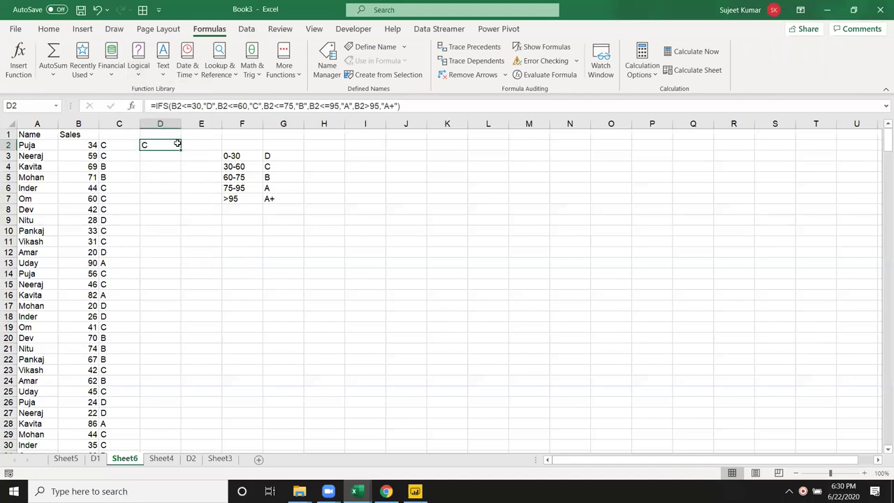
pyautogui.doubleClick(180, 149)
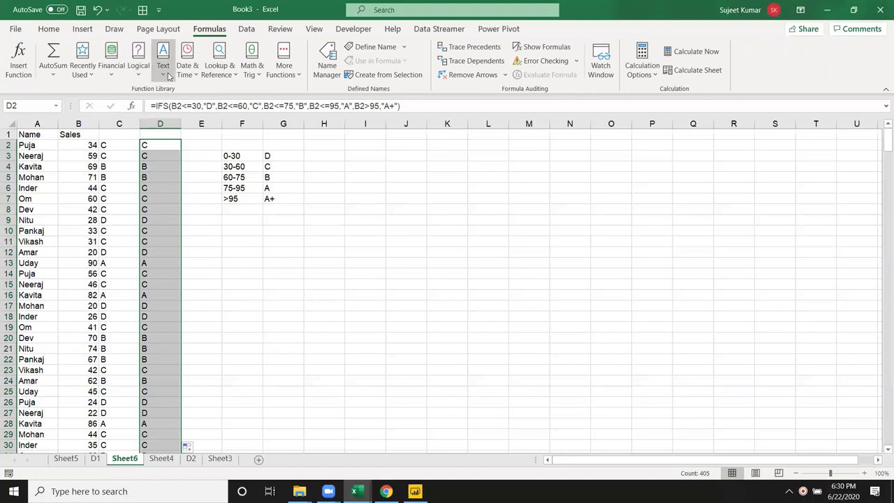
# View the SWITCH entry in the Formulas > Logical list, close it, and click F14
pyautogui.click(164, 75)
pyautogui.click(147, 77)
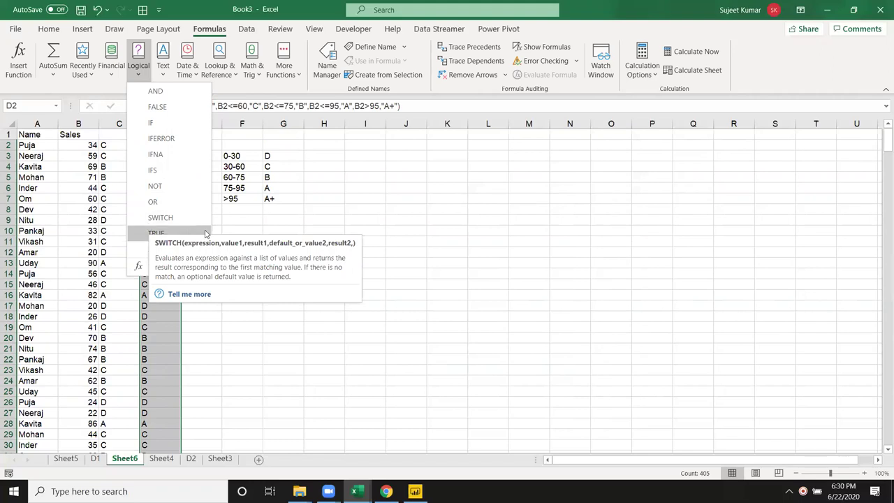
pyautogui.click(289, 219)
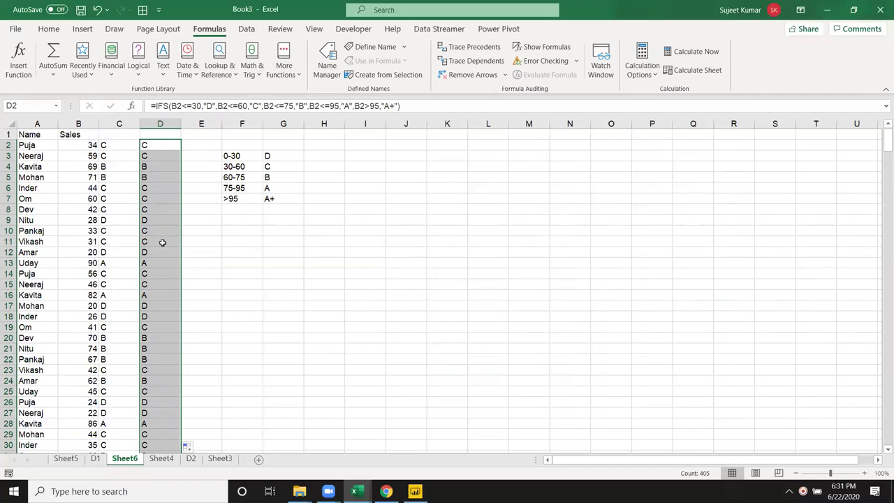
pyautogui.click(228, 270)
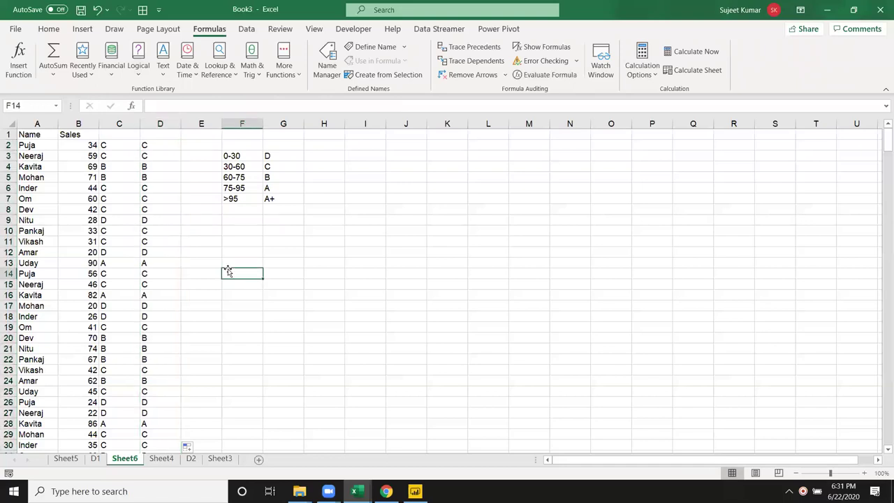
# On Sheet3, add the City header in H1 with Pune and extend the city list to row 11
pyautogui.click(162, 459)
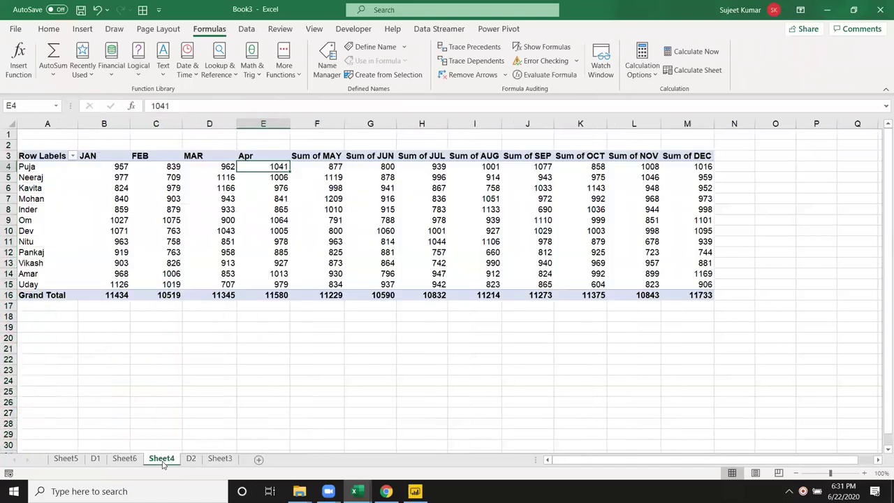
pyautogui.click(219, 459)
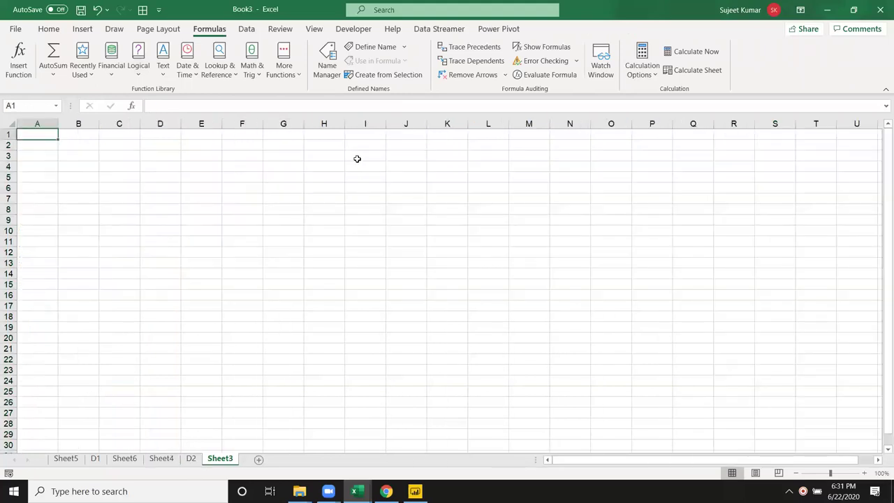
pyautogui.click(329, 137)
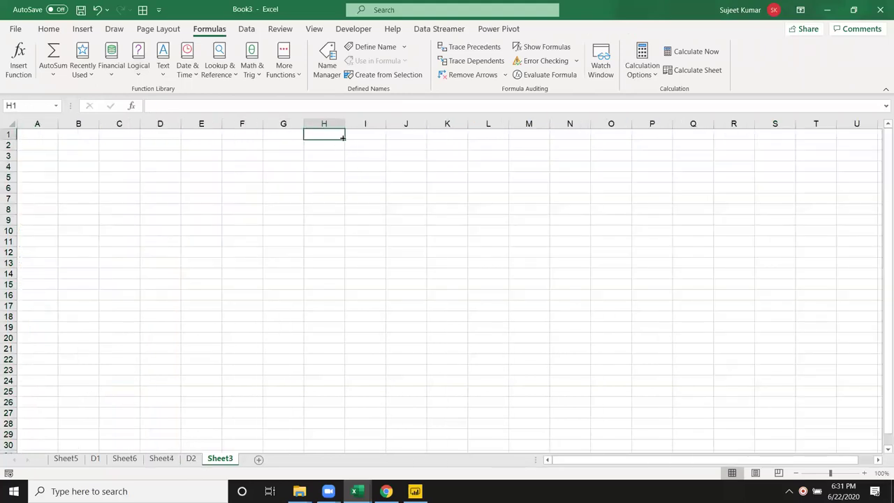
pyautogui.write('City')
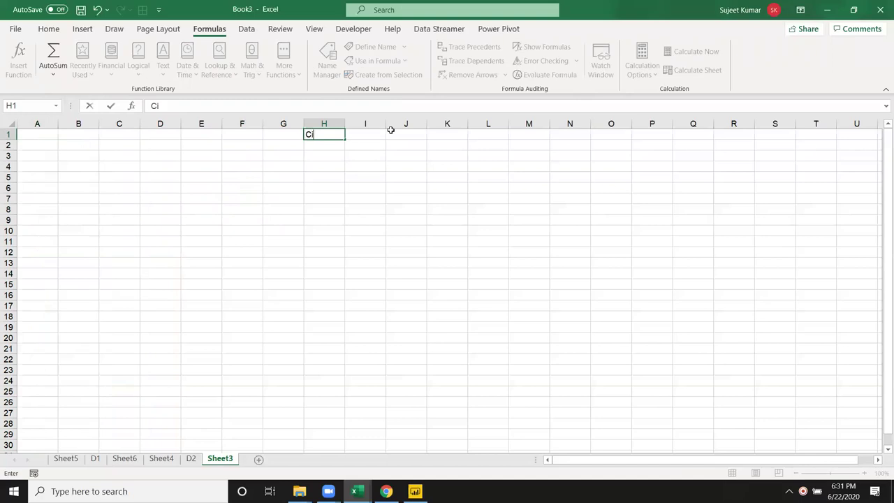
pyautogui.press('Return')
pyautogui.write('Puj')
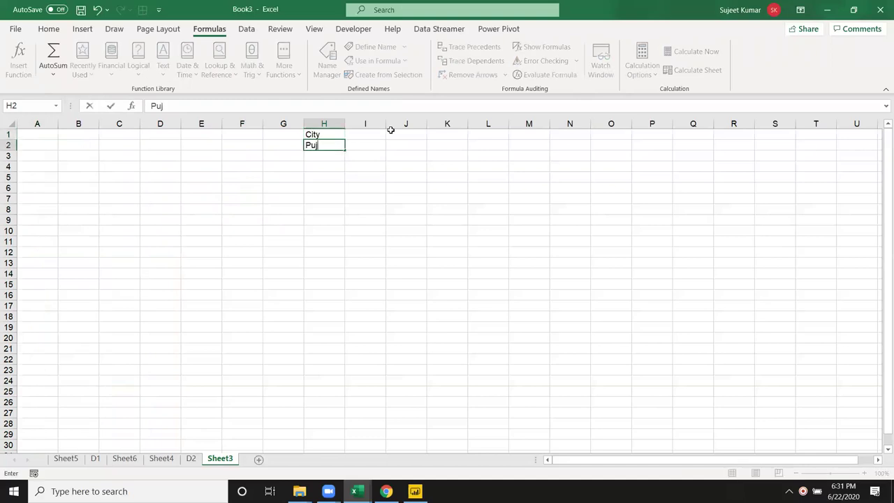
pyautogui.write('ne')
pyautogui.press('Return')
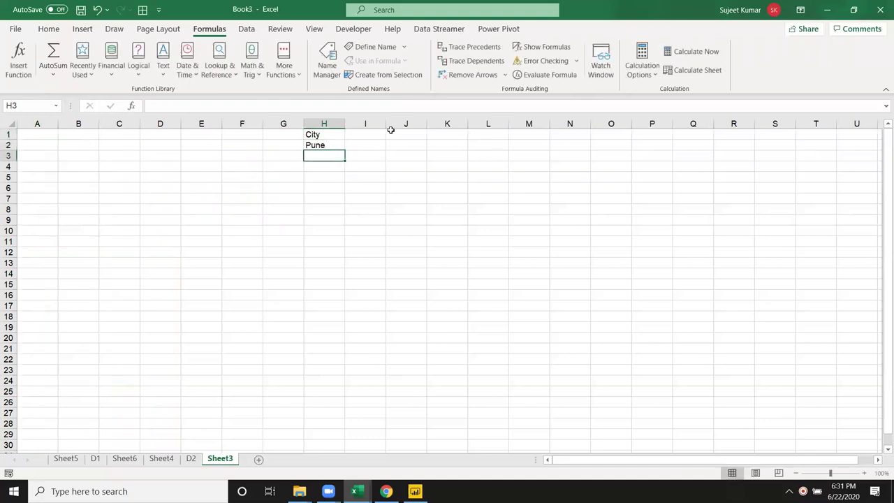
pyautogui.click(337, 145)
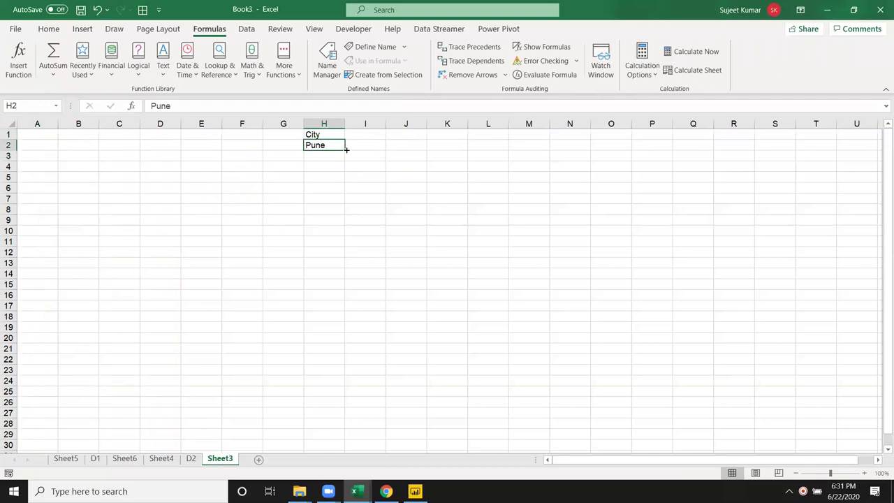
pyautogui.moveTo(346, 149); pyautogui.dragTo(346, 244)
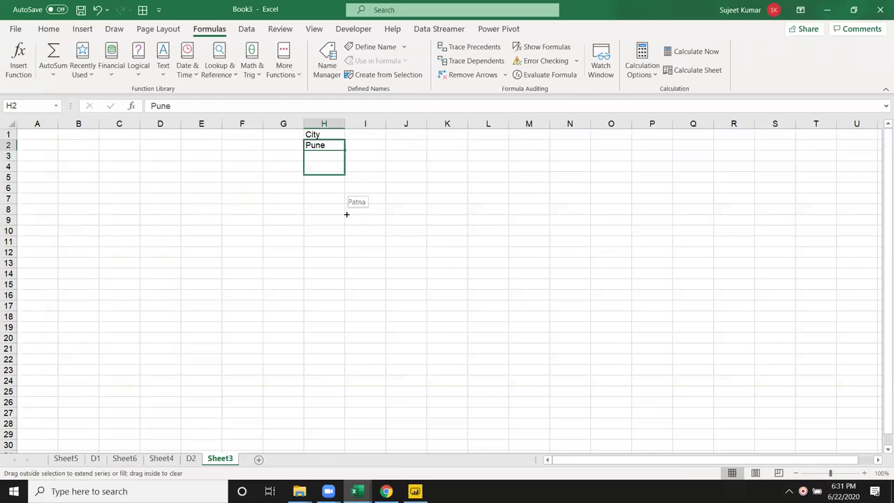
# Add a Code header in G1 and fill codes 1 to 10 down G2:G11
pyautogui.click(287, 135)
pyautogui.write('Code')
pyautogui.click(322, 166)
pyautogui.click(290, 144)
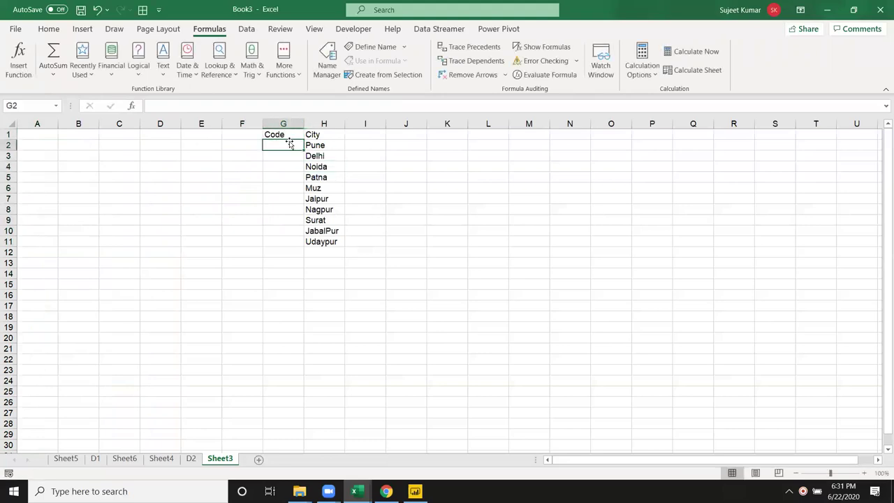
pyautogui.write('1')
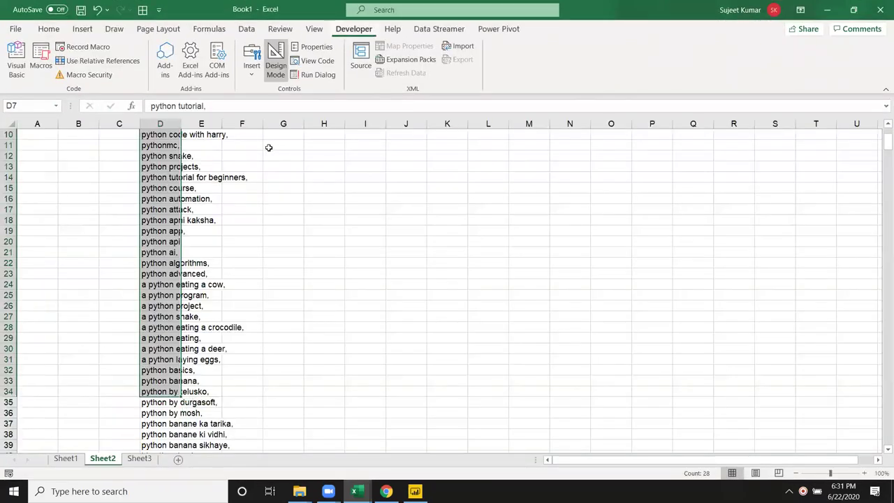
pyautogui.doubleClick(283, 156)
pyautogui.write('2')
pyautogui.press('Return')
pyautogui.moveTo(289, 145); pyautogui.dragTo(291, 156)
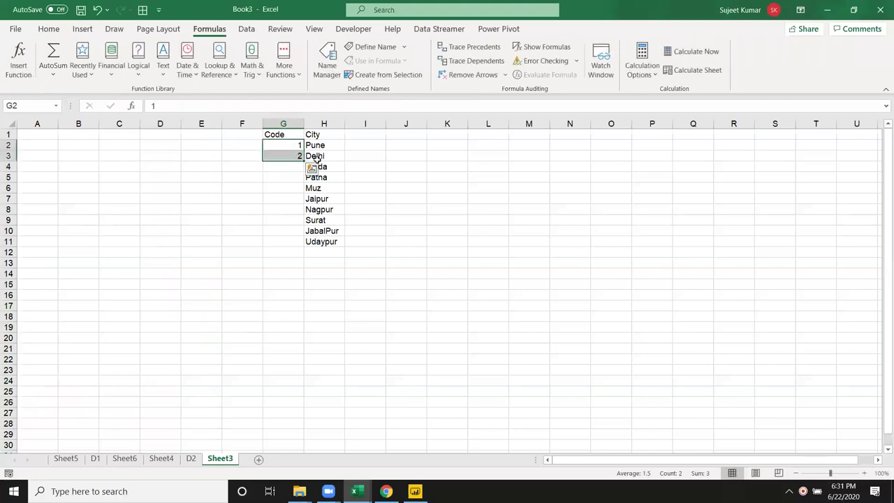
pyautogui.doubleClick(303, 161)
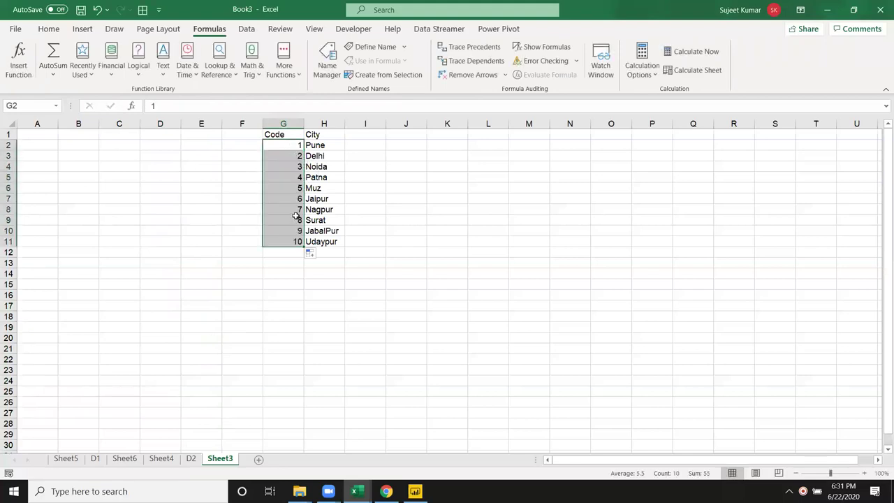
pyautogui.click(296, 219)
pyautogui.click(292, 241)
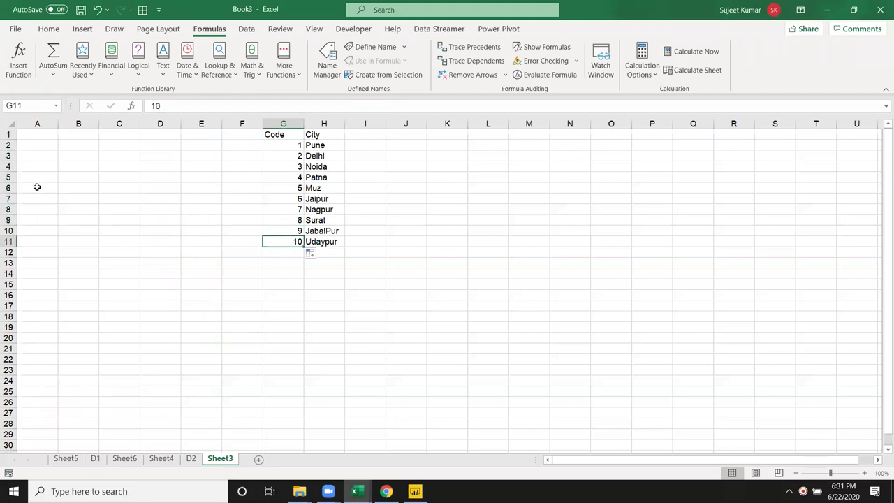
pyautogui.click(39, 133)
# Type code and City headers in A1:B1 and codes 1 and 2 in A2:A3
pyautogui.write('cvo')
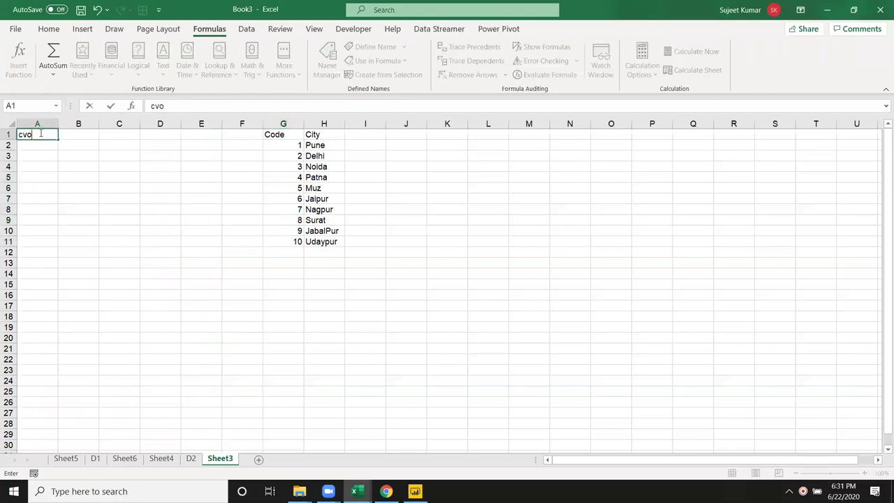
pyautogui.press('BackSpace')
pyautogui.press('BackSpace')
pyautogui.write('od')
pyautogui.write('e')
pyautogui.press('Return')
pyautogui.press('Up')
pyautogui.press('Right')
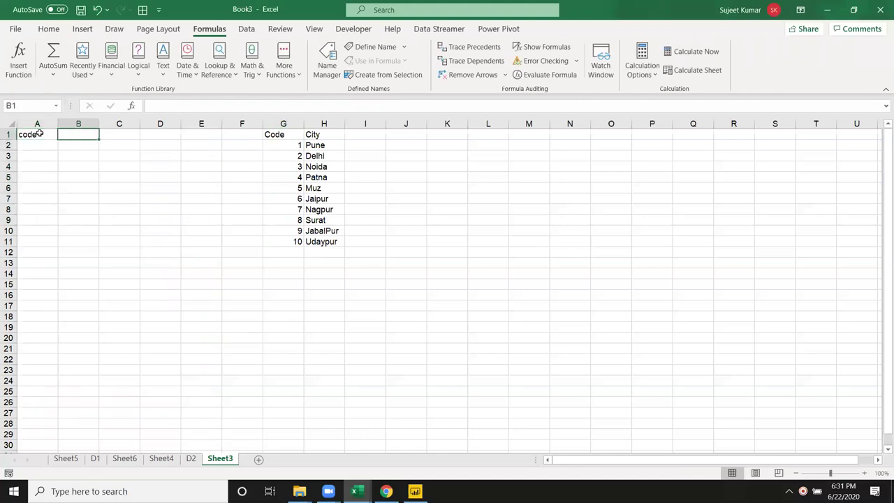
pyautogui.write('City')
pyautogui.press('Return')
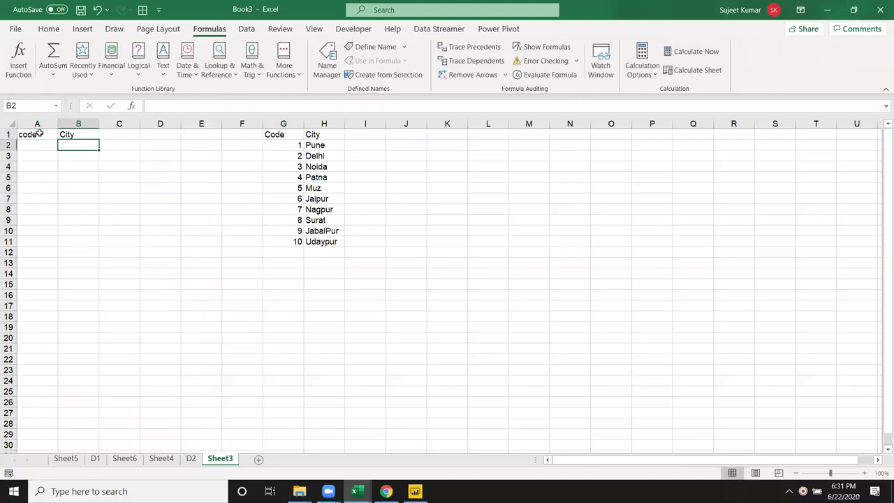
pyautogui.press('Left')
pyautogui.write('1')
pyautogui.press('Return')
pyautogui.write('2')
pyautogui.press('Return')
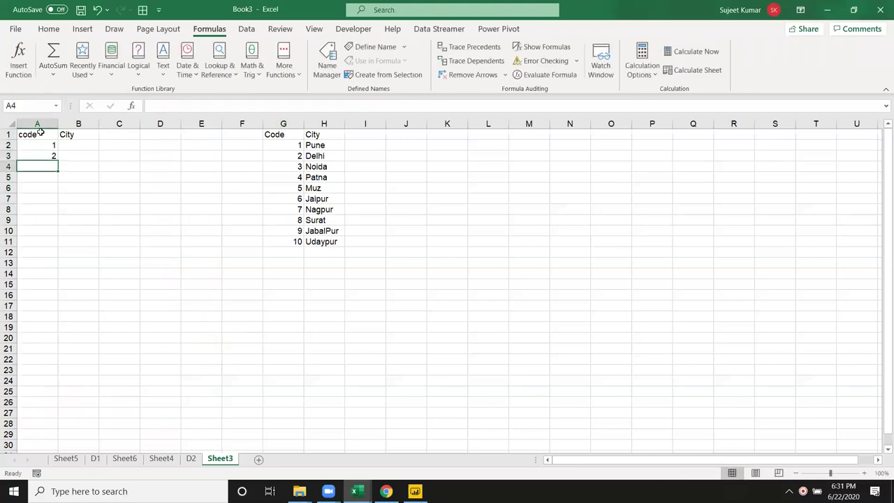
# Start B2's nested IF so code 1 in A2 returns "Pune"
pyautogui.moveTo(65, 139); pyautogui.dragTo(83, 153)
pyautogui.click(92, 153)
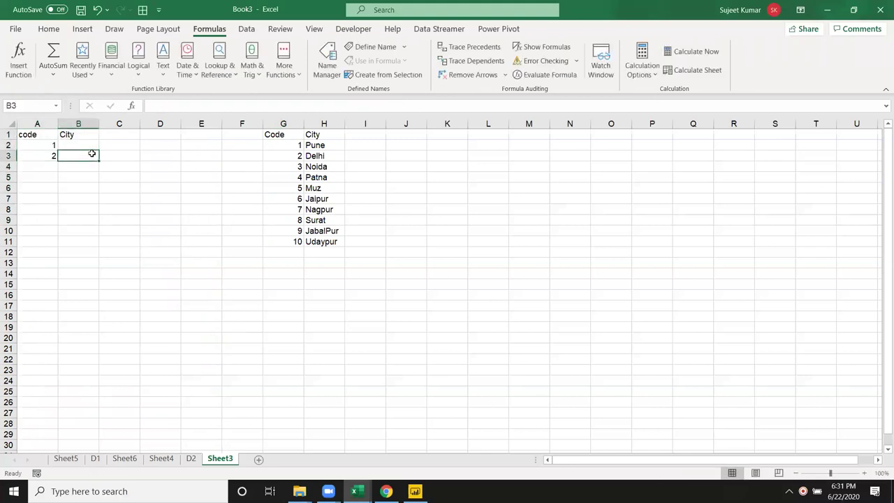
pyautogui.moveTo(287, 137)
pyautogui.mouseDown()
pyautogui.moveTo(332, 224)
pyautogui.moveTo(327, 231)
pyautogui.mouseUp()
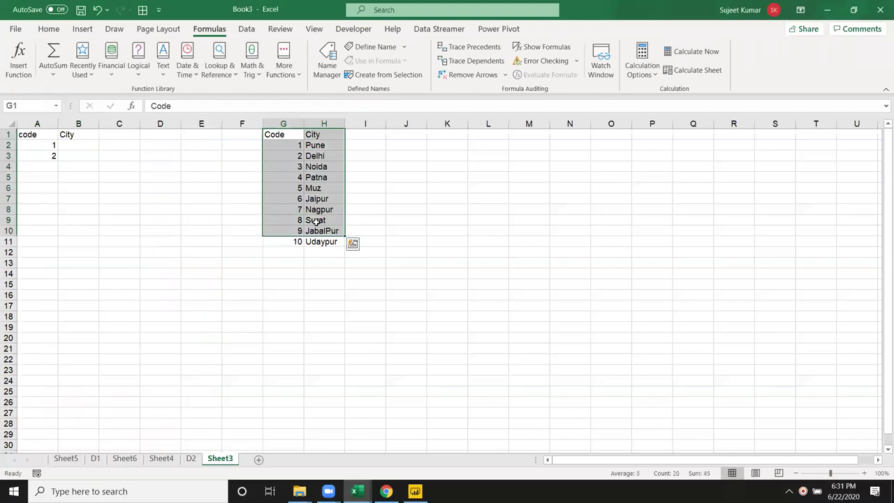
pyautogui.click(77, 147)
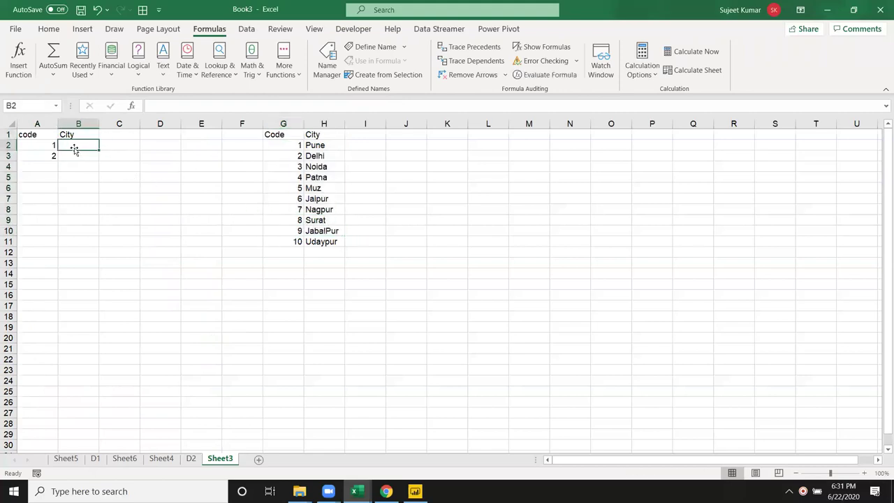
pyautogui.write('=')
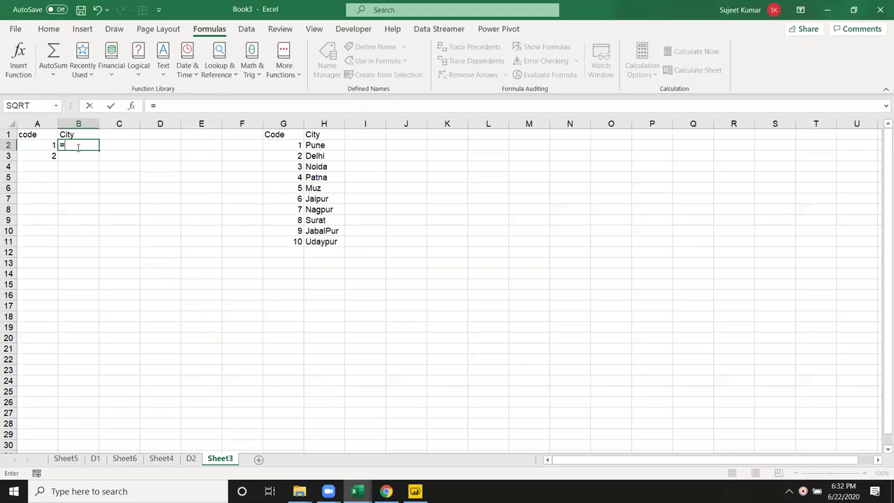
pyautogui.write('if')
pyautogui.press('Tab')
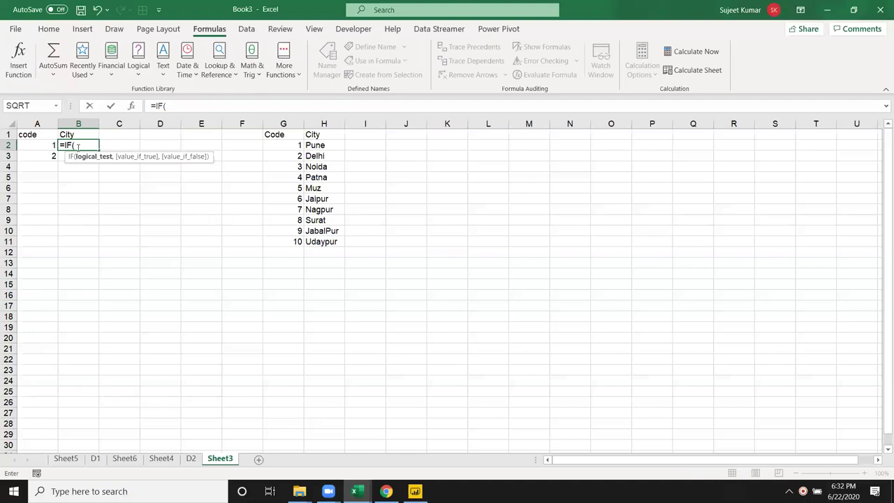
pyautogui.press('BackSpace')
pyautogui.press('BackSpace')
pyautogui.press('BackSpace')
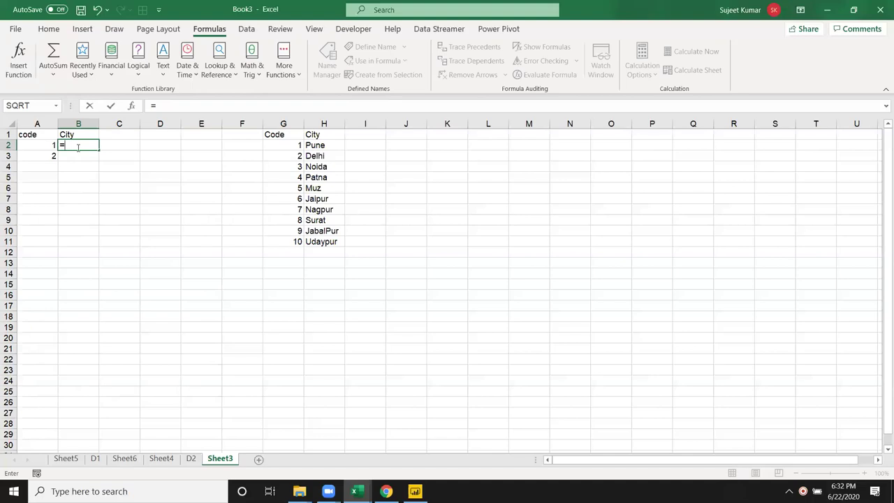
pyautogui.write('IF(')
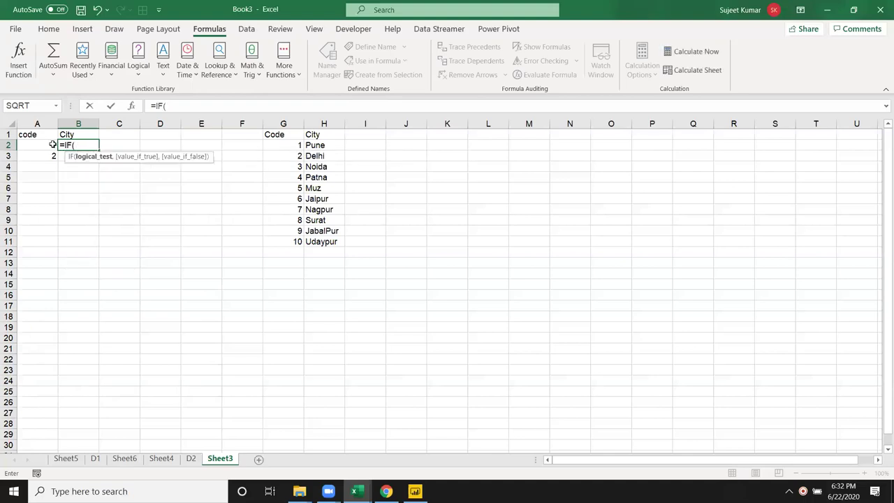
pyautogui.click(52, 144)
pyautogui.write('=1,"')
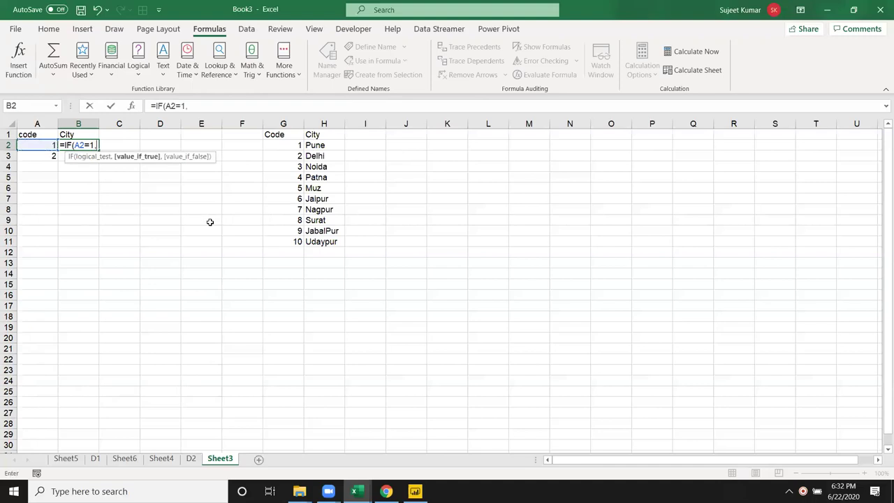
pyautogui.write('Pune",IF(')
# Extend the nested IF with "Delhi" for code 2 and "Noida" for code 3, then commit
pyautogui.press('Left')
pyautogui.write('=2,"')
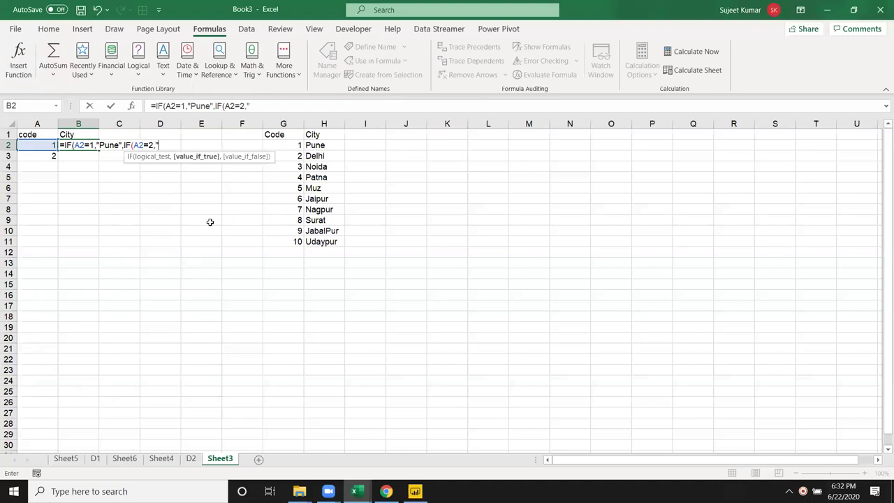
pyautogui.write('Delhi"')
pyautogui.write(',')
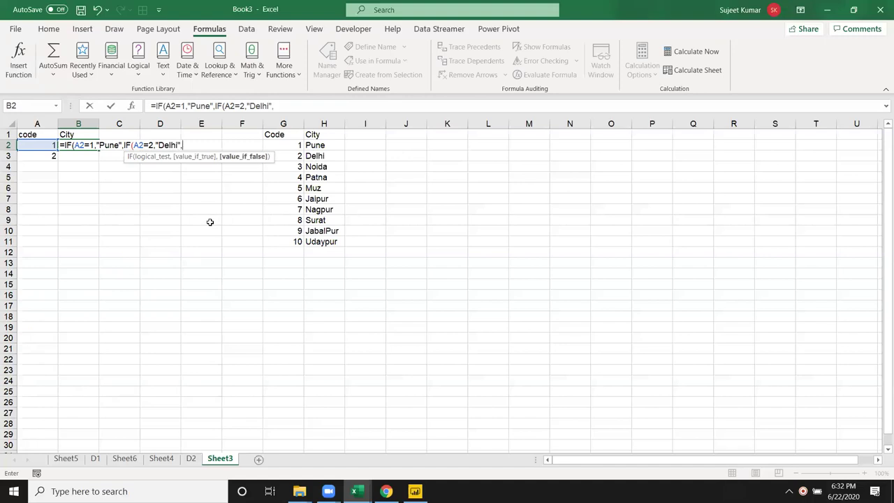
pyautogui.press('Left')
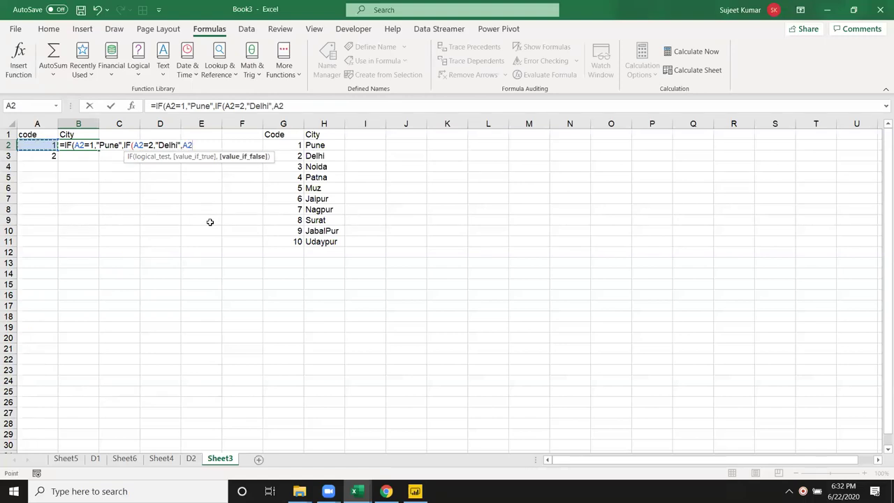
pyautogui.write('=3m')
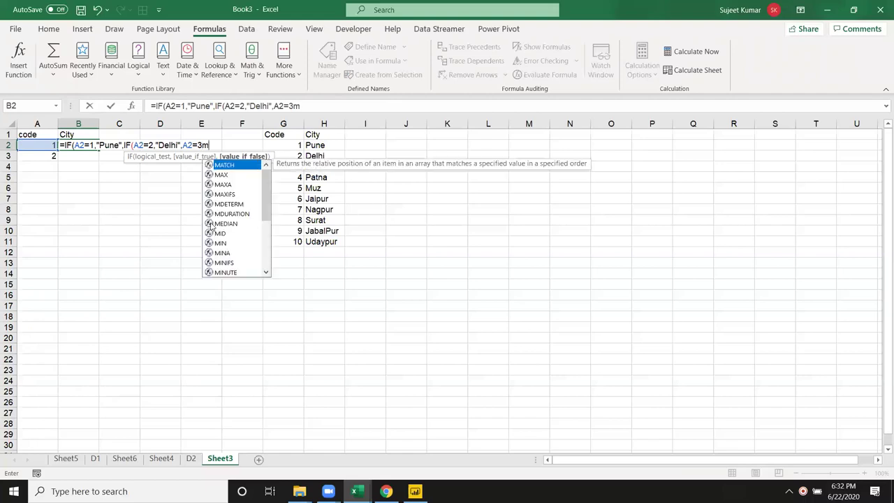
pyautogui.press('BackSpace')
pyautogui.write(',"')
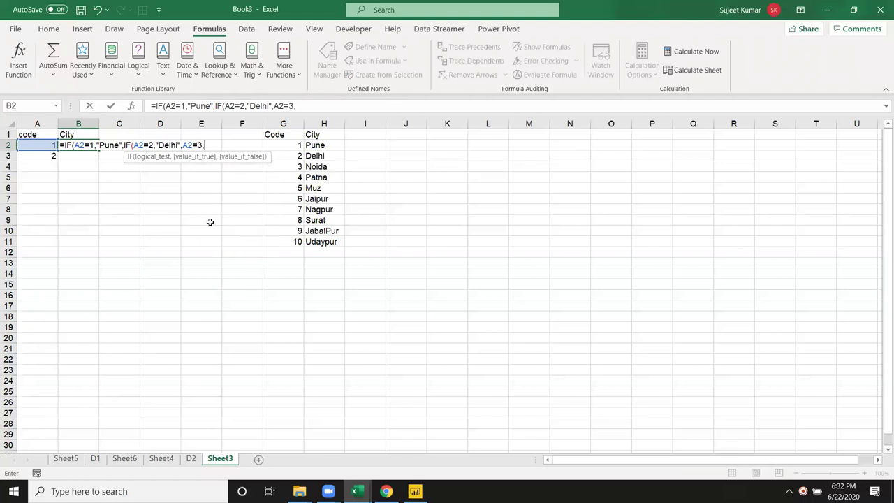
pyautogui.write('Noiu')
pyautogui.write('da"')
pyautogui.press('Return')
pyautogui.press('Return')
pyautogui.press('Left')
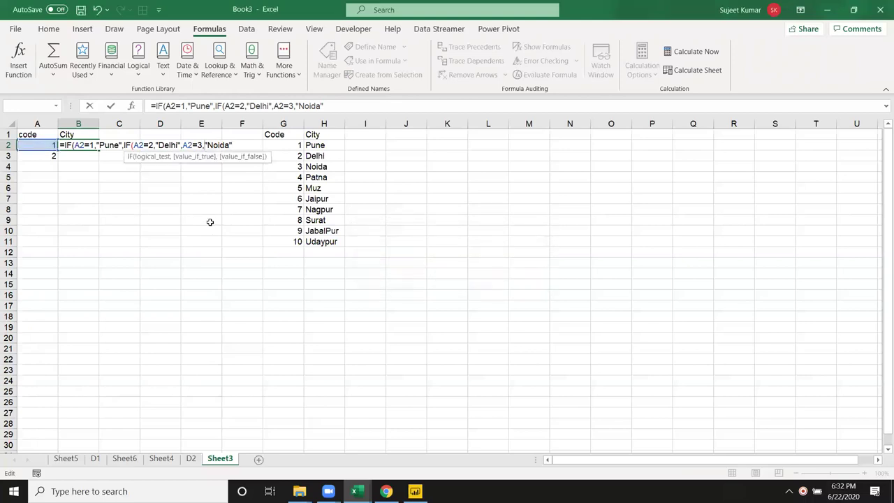
pyautogui.press('Left')
pyautogui.press('Left')
pyautogui.press('Left')
pyautogui.write('IF(')
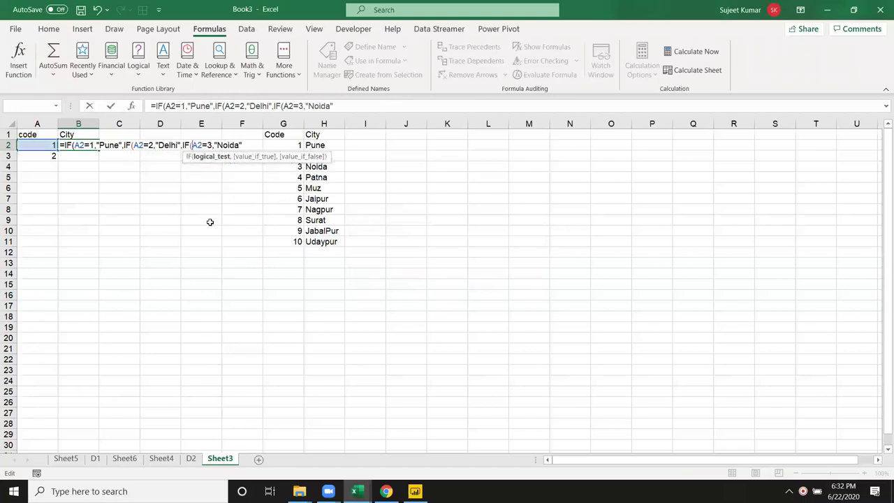
pyautogui.press('Return')
pyautogui.press('Return')
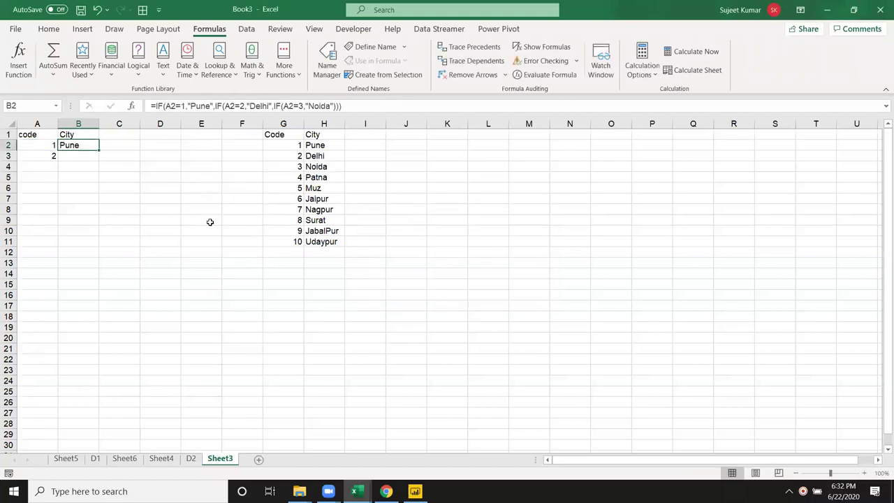
# Enter a SWITCH formula in B3 mapping A3 codes to "Pune", "Delhi" and "Noida"
pyautogui.press('Down')
pyautogui.write('=')
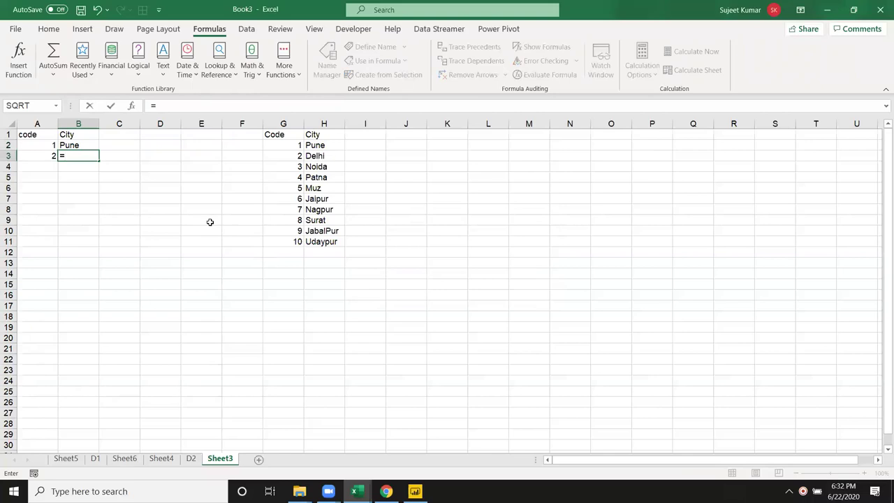
pyautogui.write('swi')
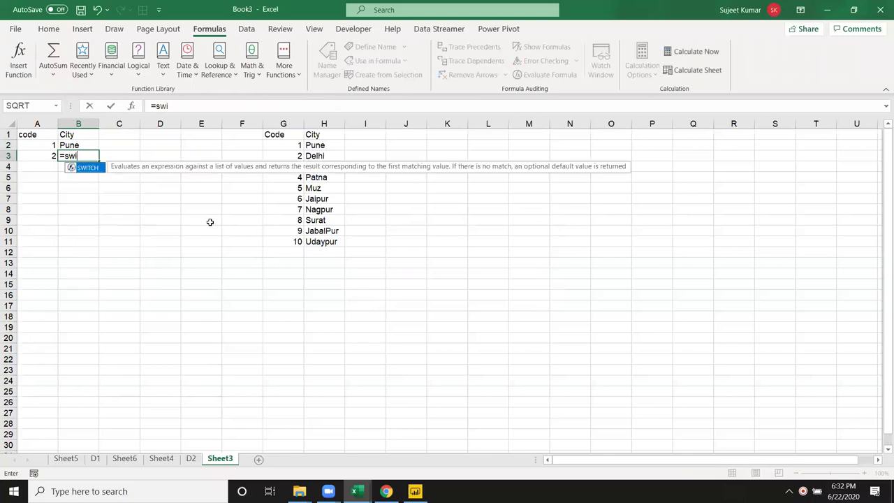
pyautogui.press('Tab')
pyautogui.press('Left')
pyautogui.write(',')
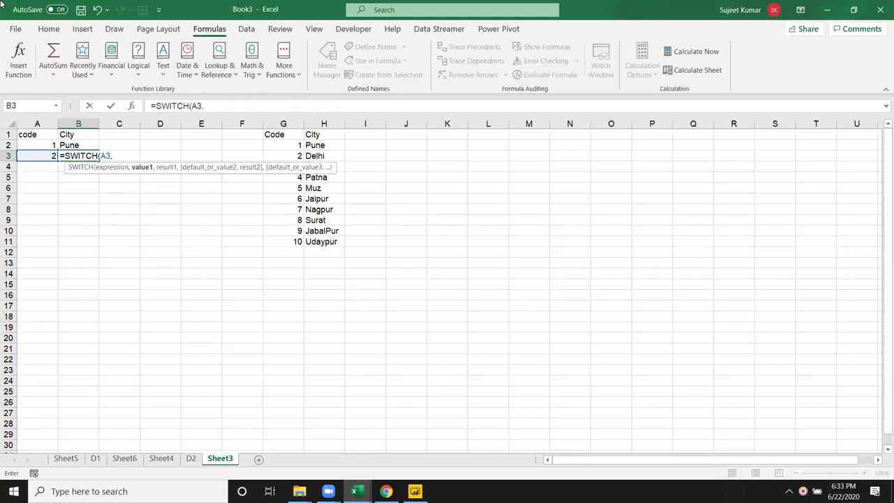
pyautogui.write('1,')
pyautogui.write('"Pune",2,')
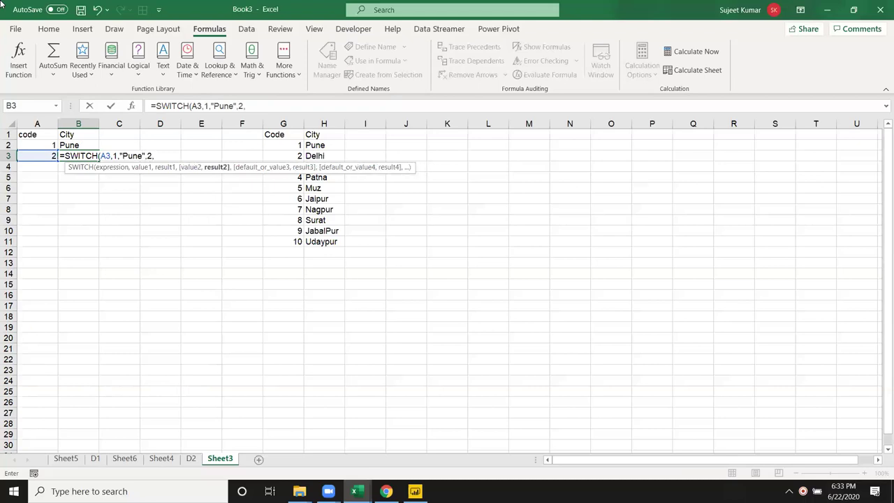
pyautogui.write('"Del')
pyautogui.write('hi",')
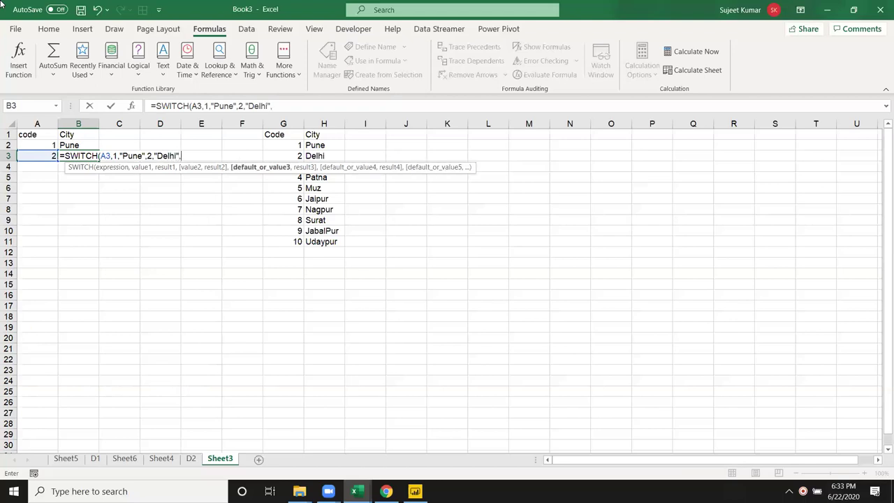
pyautogui.press('Left')
pyautogui.write(',"Noo')
pyautogui.press('BackSpace')
pyautogui.write('ida"')
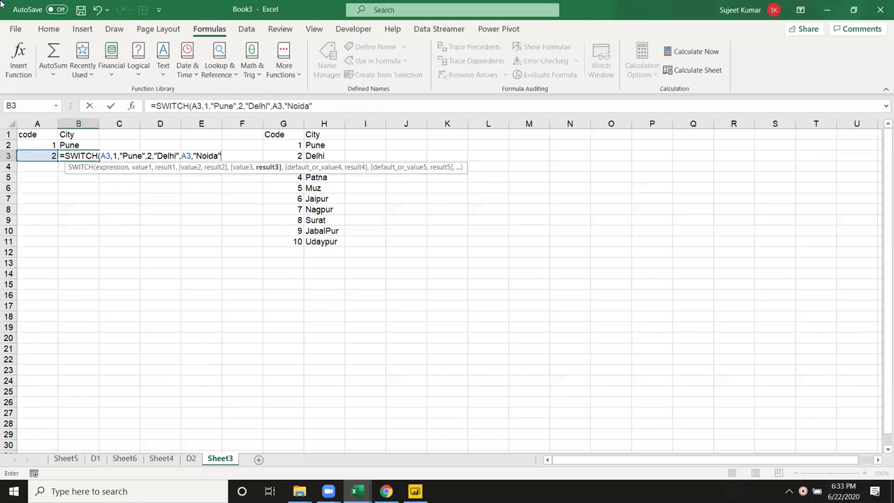
pyautogui.write(')')
pyautogui.press('Return')
# Replace the stray A3 argument with 3 so the formula reads =SWITCH(A3,1,"Pune",2,"Delhi",3,"Noida")
pyautogui.press('Up')
pyautogui.press('F2')
pyautogui.press('Left')
pyautogui.press('Left')
pyautogui.press('Left')
pyautogui.press('Right')
pyautogui.press('Right')
pyautogui.press('Right')
pyautogui.press('Right')
pyautogui.press('BackSpace')
pyautogui.press('BackSpace')
pyautogui.write('3')
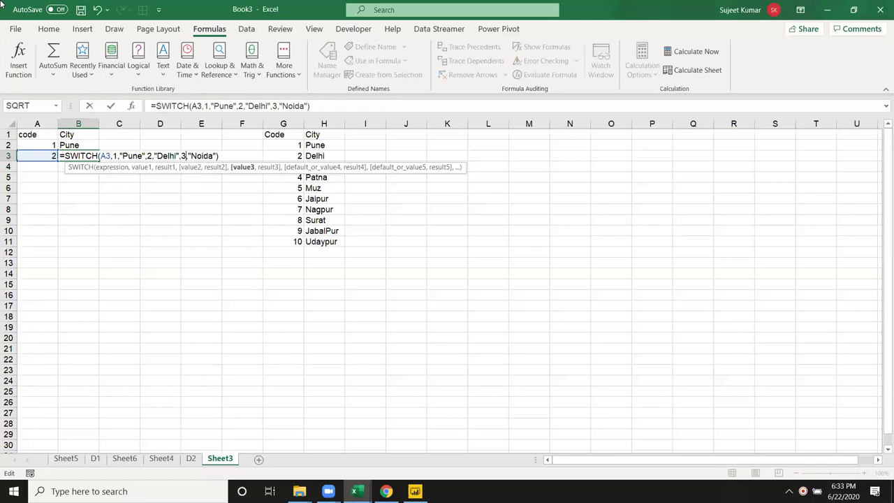
pyautogui.press('Return')
pyautogui.press('Up')
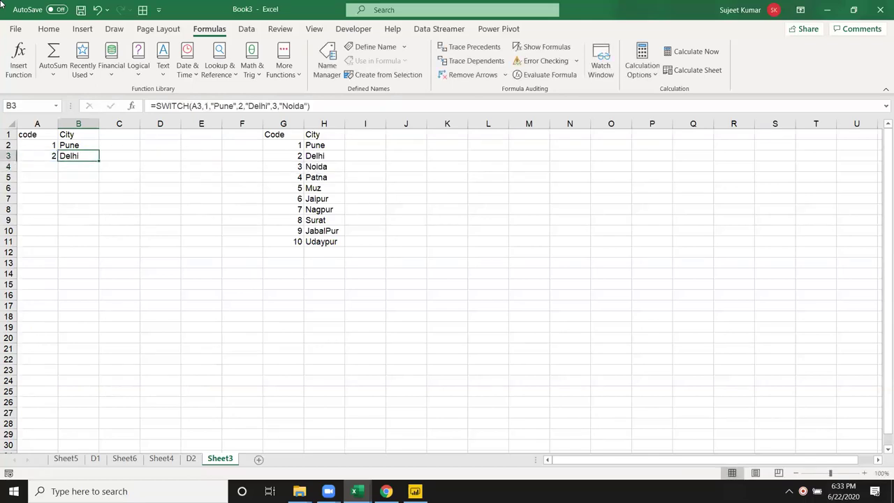
pyautogui.press('F2')
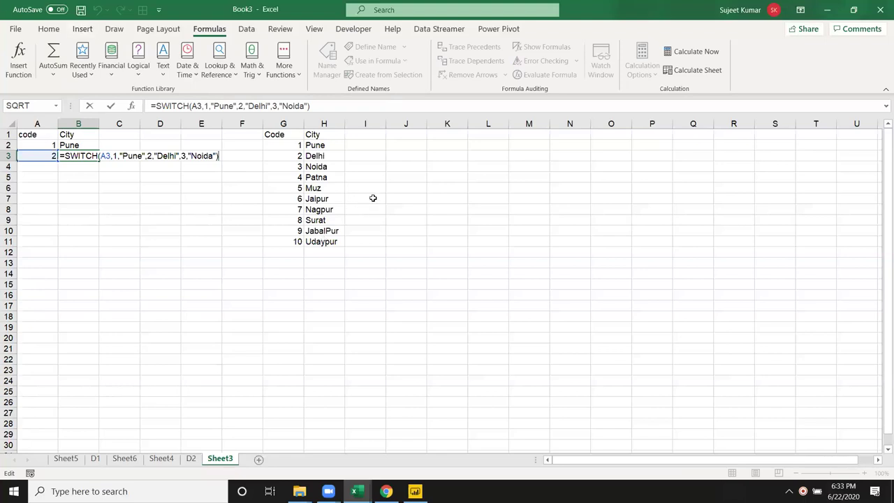
# Commit B3's SWITCH formula and type Delhi in K3, with L3 mistyped as Puner
pyautogui.press('Return')
pyautogui.click(450, 155)
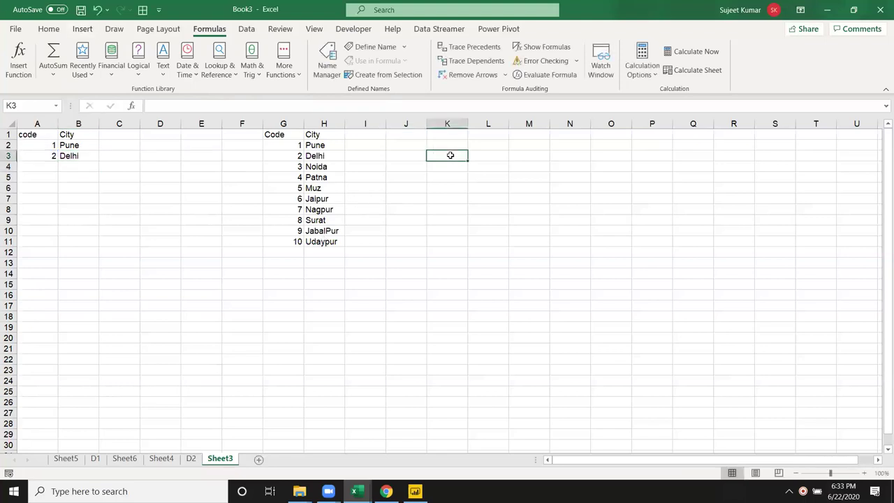
pyautogui.write('Delhi')
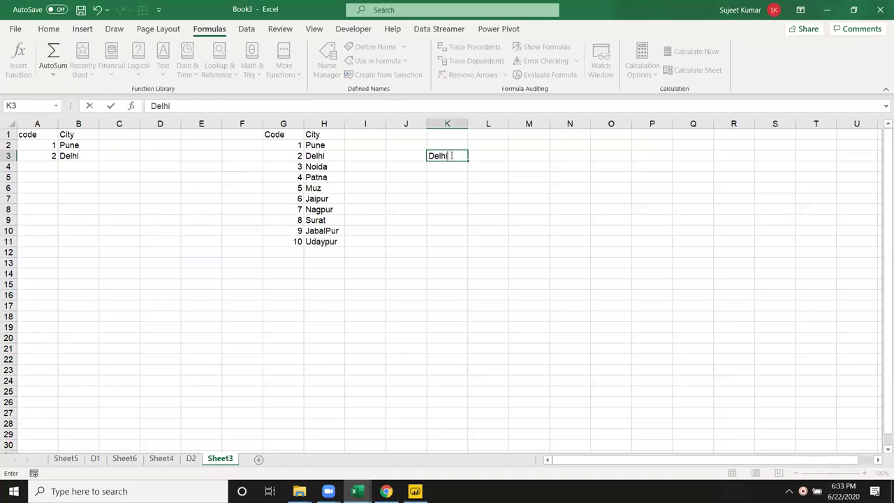
pyautogui.press('Tab')
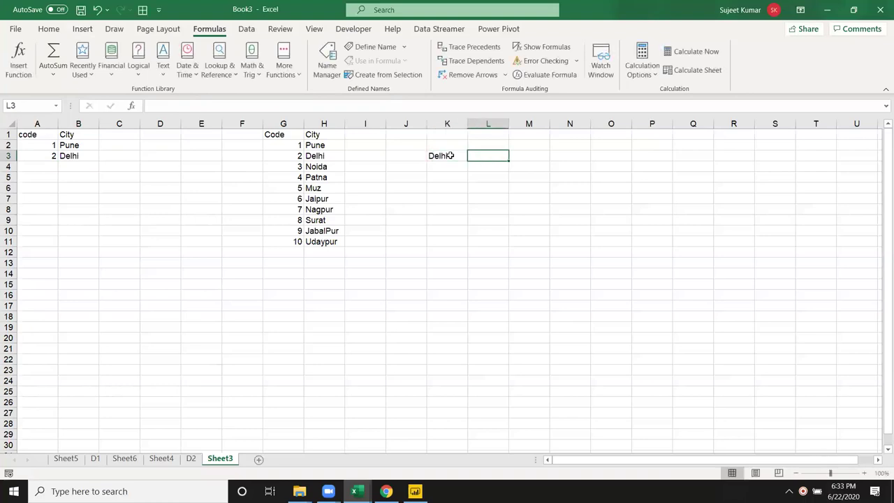
pyautogui.write('Puner')
pyautogui.press('Return')
# Correct L3 to Pune, then select K4:L4
pyautogui.click(450, 154)
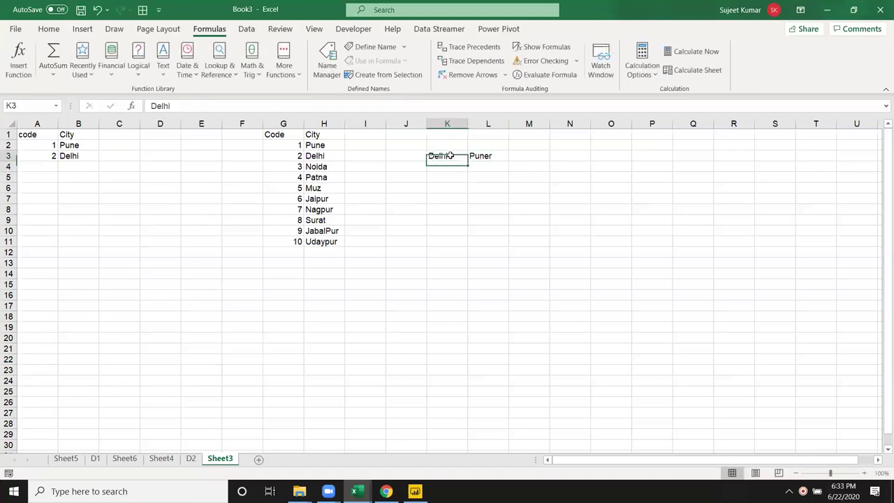
pyautogui.press('Right')
pyautogui.write('Pune')
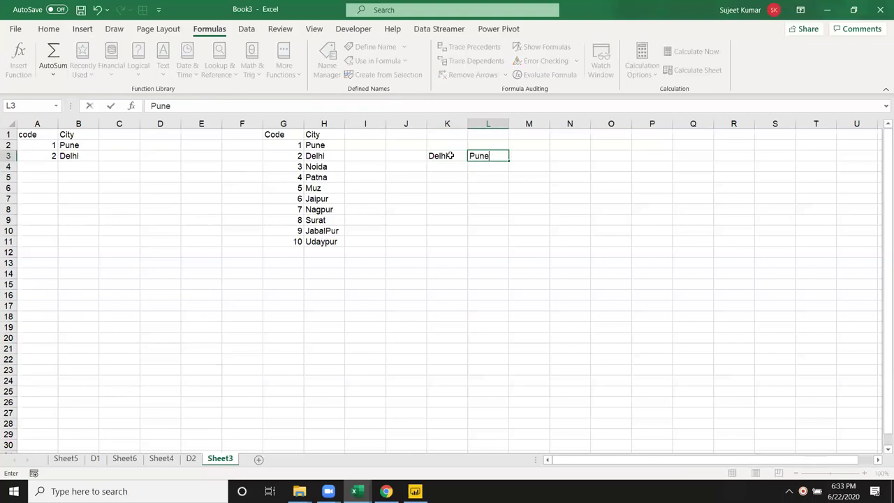
pyautogui.press('Return')
pyautogui.press('Left')
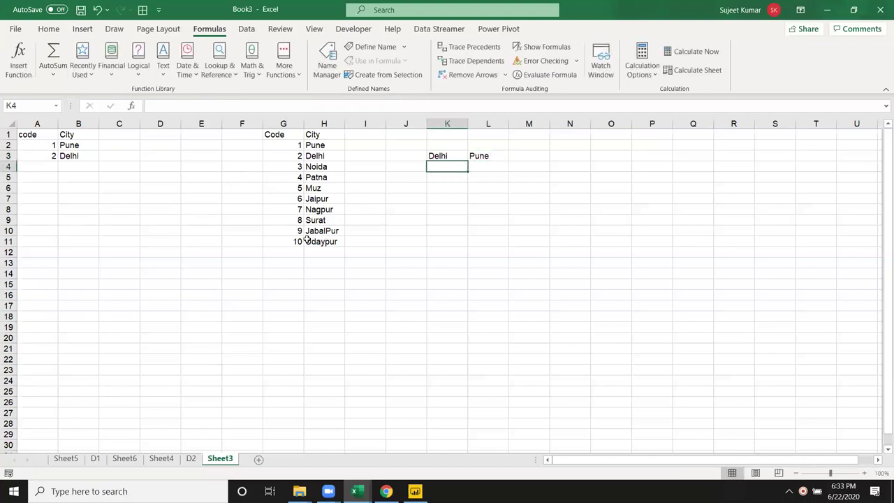
pyautogui.click(504, 169)
pyautogui.moveTo(467, 168); pyautogui.dragTo(455, 169)
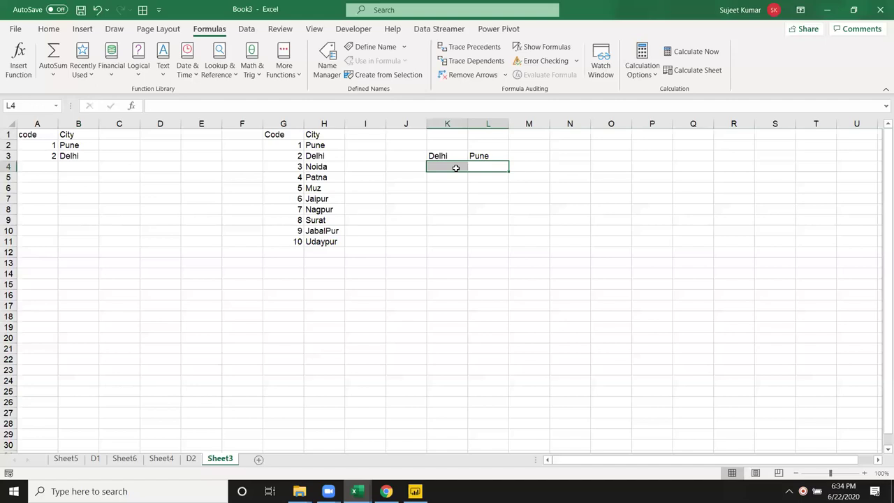
# Enter =XOR(K4="y",L4="y") in M4
pyautogui.click(520, 167)
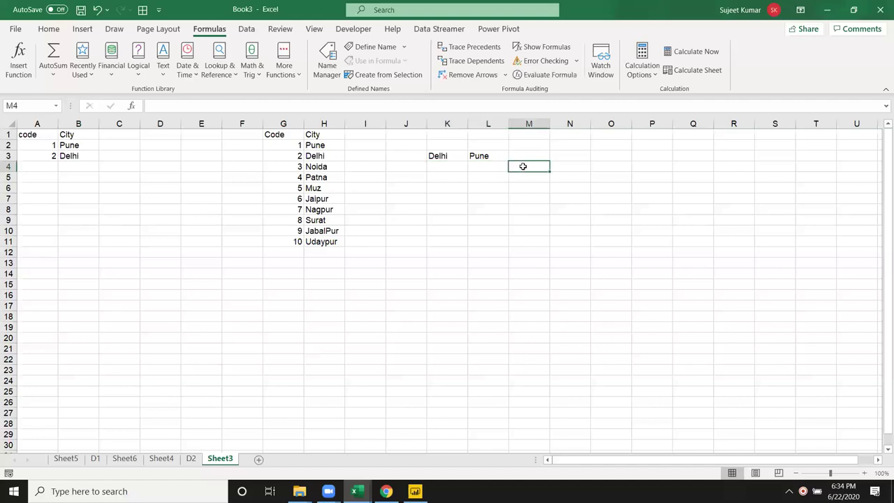
pyautogui.write('=')
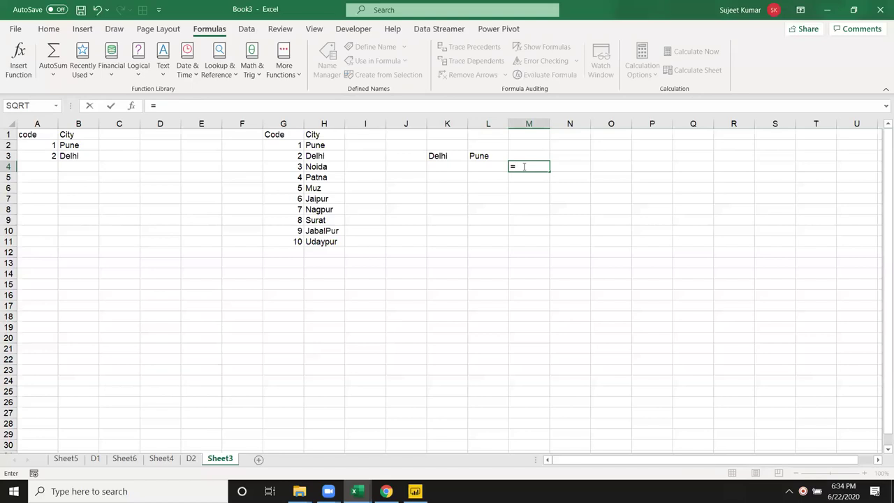
pyautogui.write('xo')
pyautogui.press('Tab')
pyautogui.press('Left')
pyautogui.press('Left')
pyautogui.write('="y')
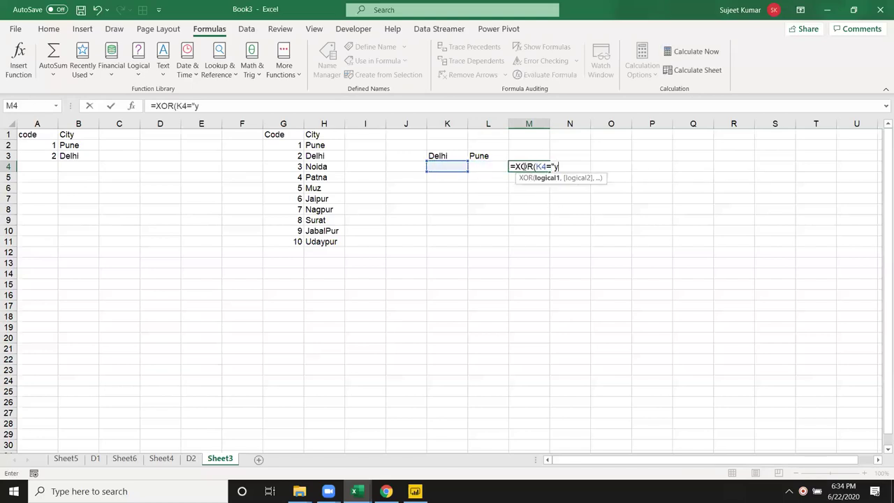
pyautogui.write('",')
pyautogui.press('Left')
pyautogui.write('"')
pyautogui.press('BackSpace')
pyautogui.write('="y")')
pyautogui.press('Return')
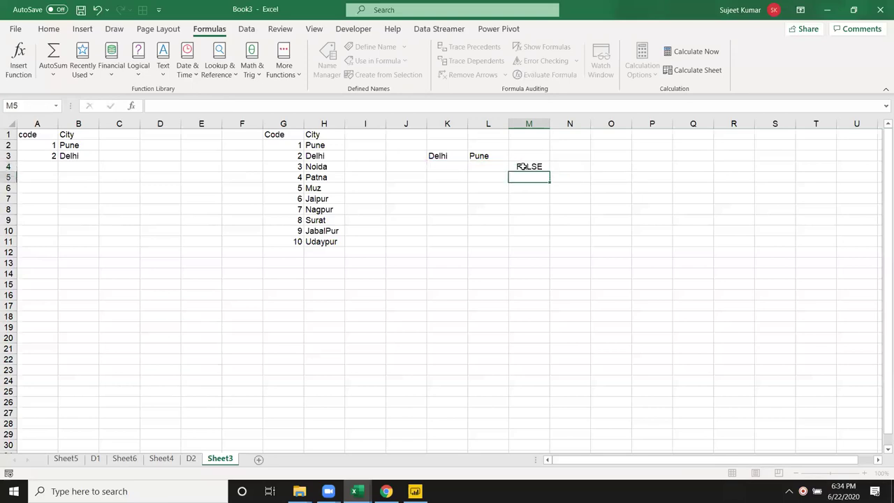
# Test the XOR by putting Y in L4, then copying it into K4
pyautogui.press('Up')
pyautogui.press('Left')
pyautogui.write('T')
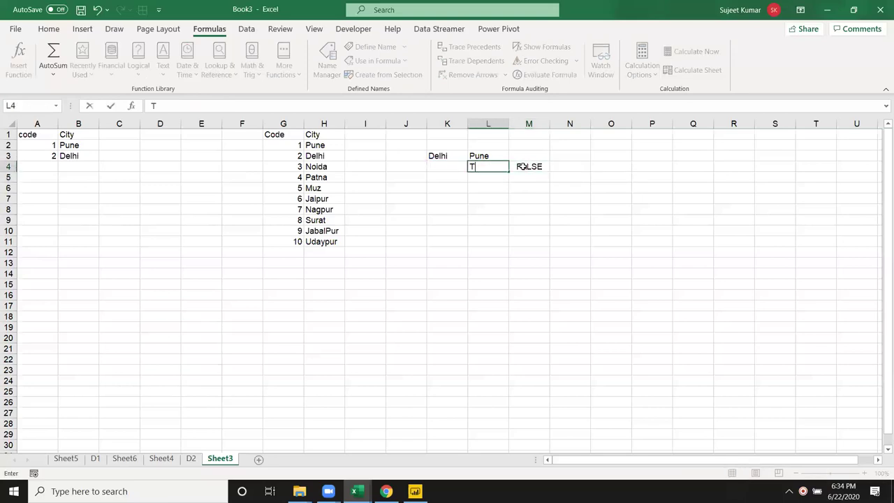
pyautogui.press('BackSpace')
pyautogui.write('Y')
pyautogui.press('Return')
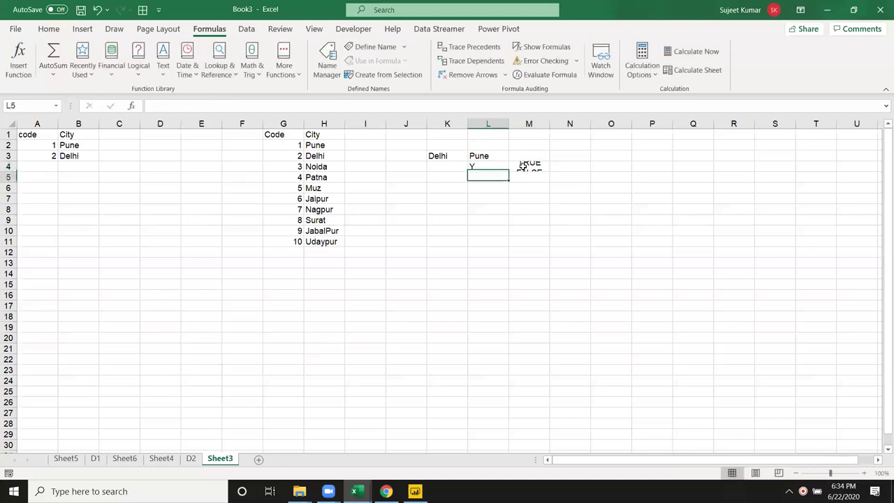
pyautogui.press('Up')
pyautogui.press('Left')
pyautogui.press('Right')
pyautogui.hotkey('ctrl', 'c')
pyautogui.press('Left')
pyautogui.press('Return')
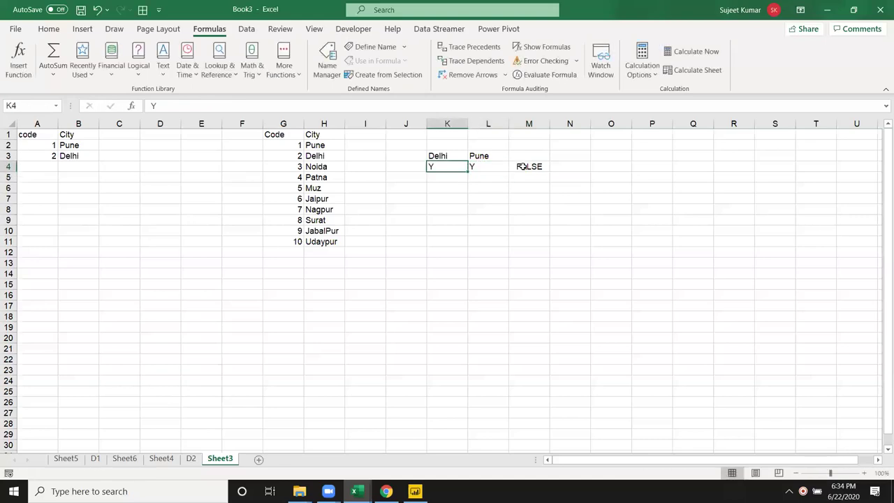
# Clear the Y test values from K4:L4, re-confirm the M4 formula, and switch to Power BI
pyautogui.hotkey('shift', 'Right')
pyautogui.press('Delete')
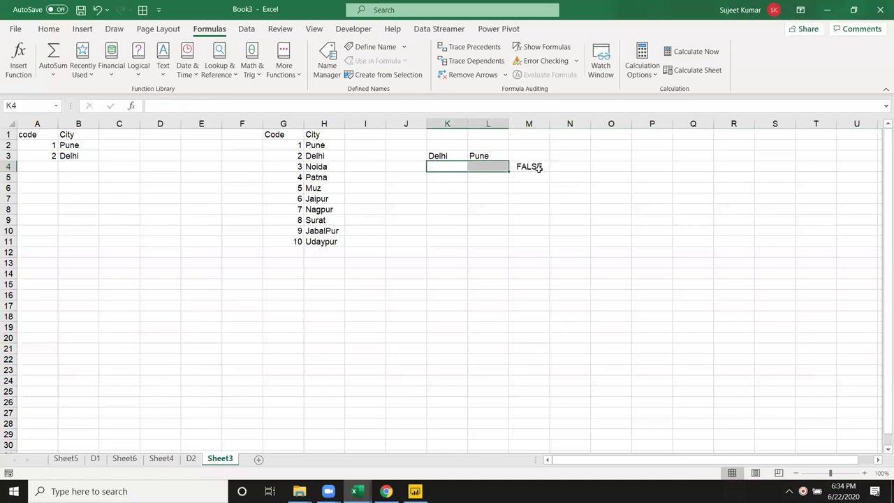
pyautogui.doubleClick(538, 168)
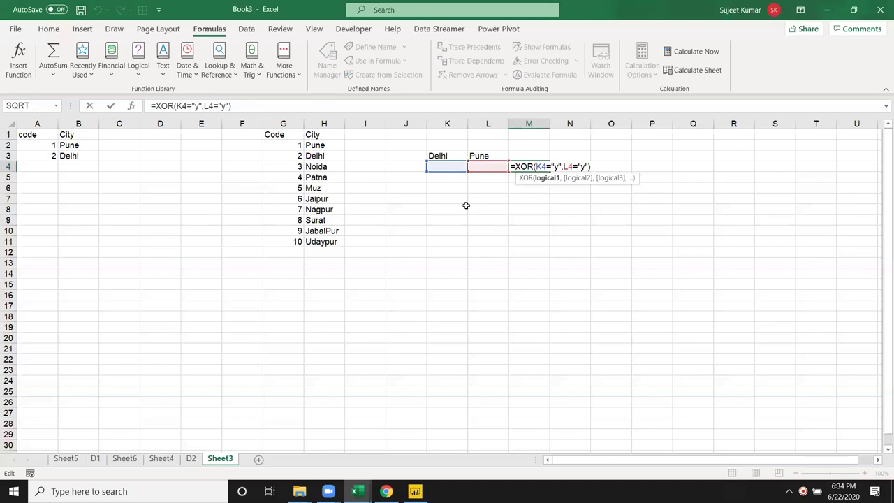
pyautogui.press('Return')
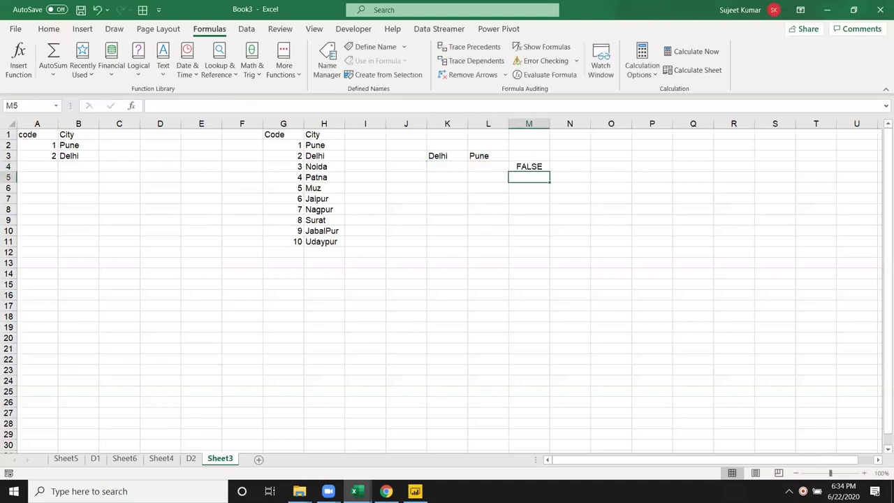
pyautogui.click(415, 491)
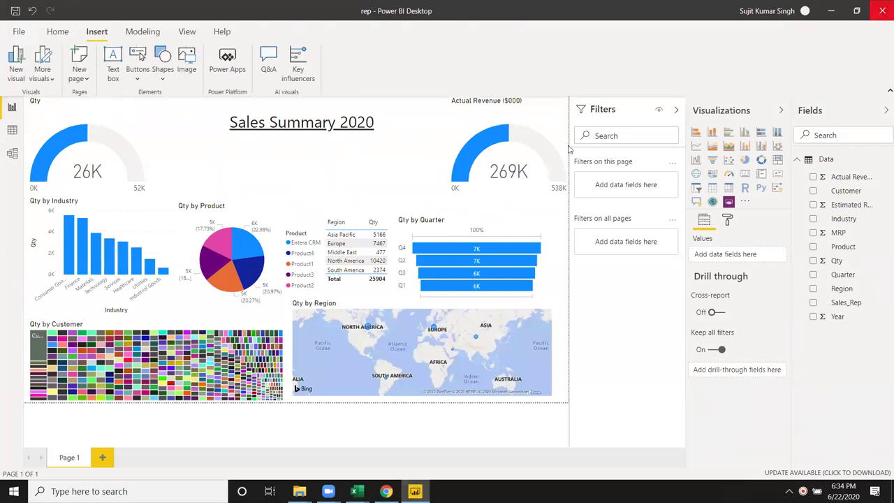
# Go via the browser to the Excel Book4 window showing the Qty pivot table
pyautogui.click(385, 491)
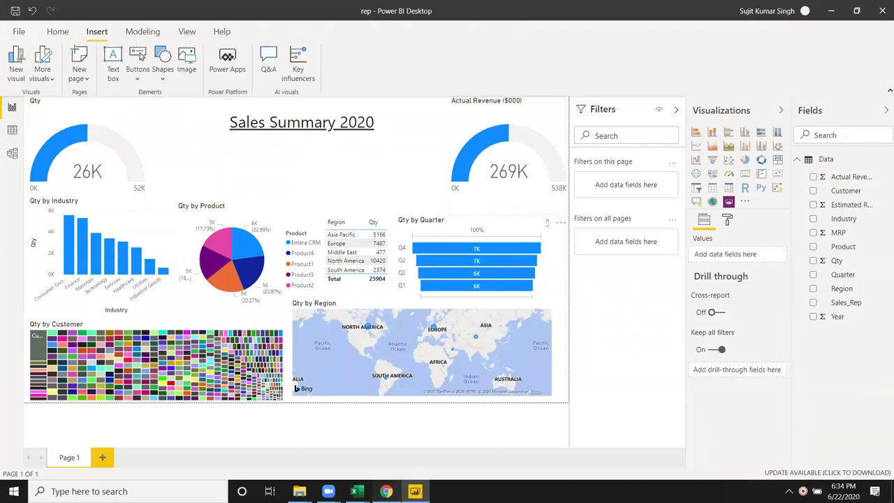
pyautogui.moveTo(354, 490)
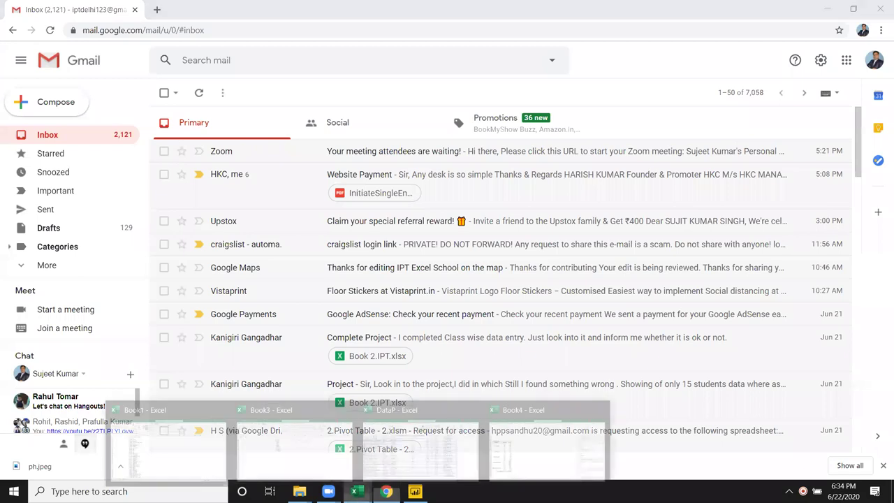
pyautogui.click(548, 447)
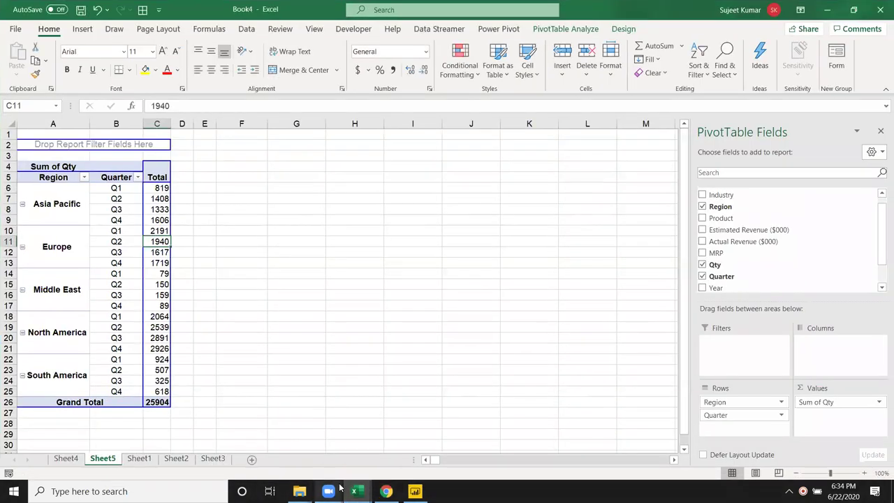
# Bring Book3 to the front and re-enter the unchanged =XOR(K4="y",L4="y") formula in M4
pyautogui.moveTo(347, 482)
pyautogui.click(320, 458)
pyautogui.click(530, 166)
pyautogui.doubleClick(531, 166)
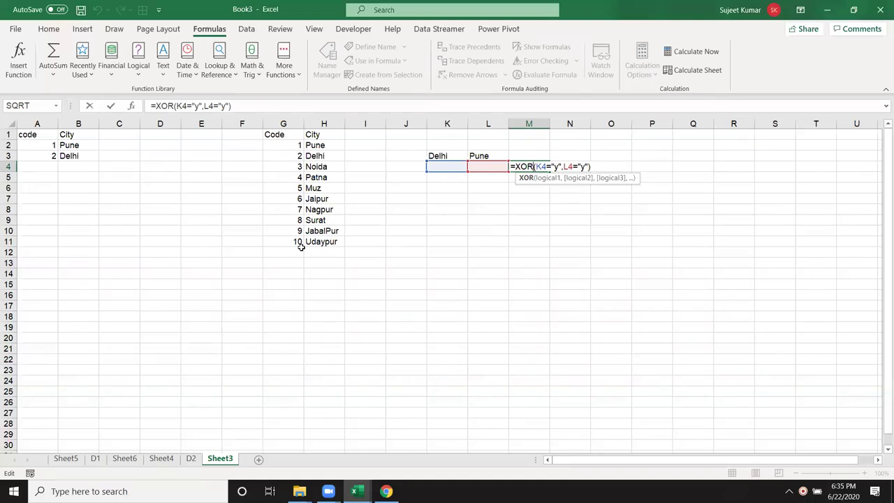
pyautogui.press('Return')
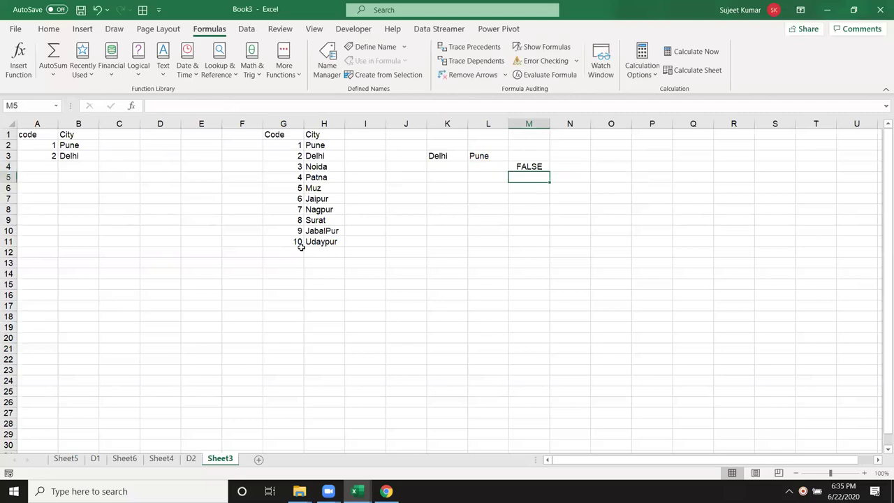